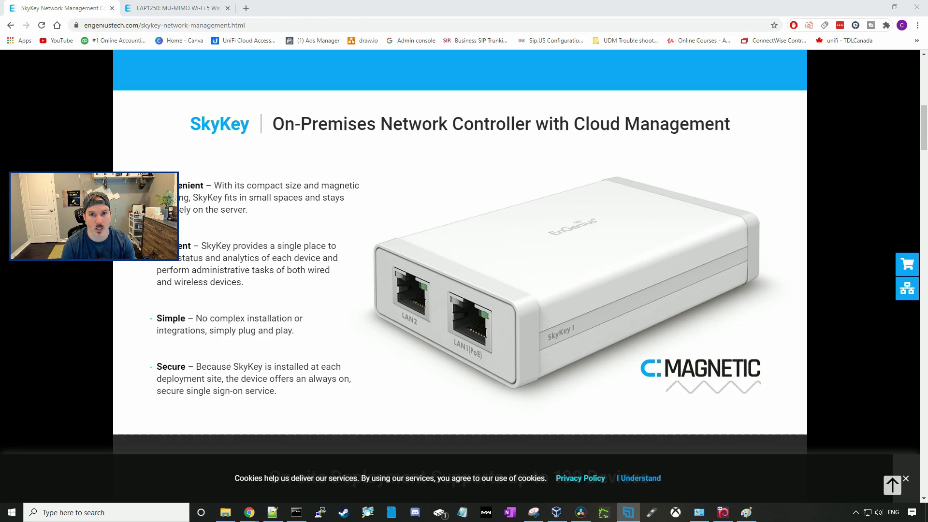
Switch browser tabs and read the SkyKey page down to its on-site deployment section
key(ctrl+Tab)
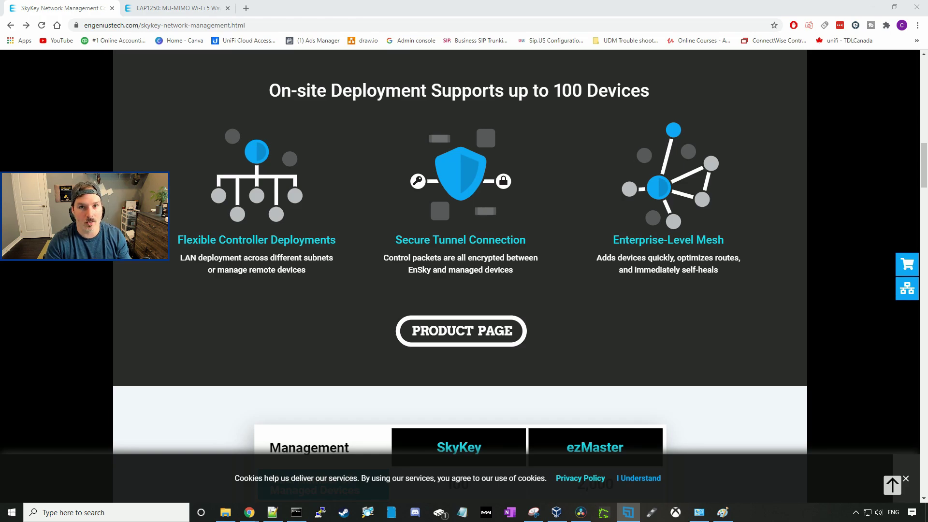
Scroll the SkyKey page past the management comparison and reporting sections to the 30-day demo offer
scroll(131, 261, down, 7)
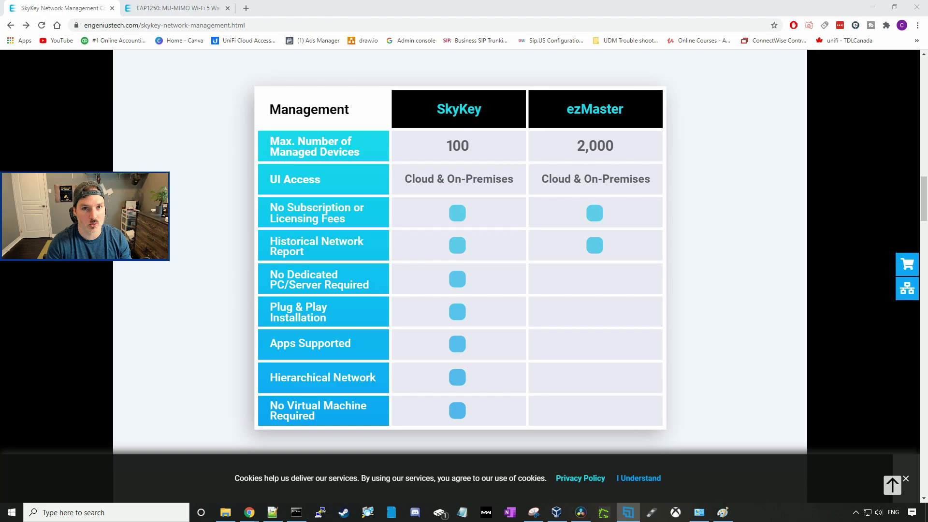
scroll(350, 347, down, 5)
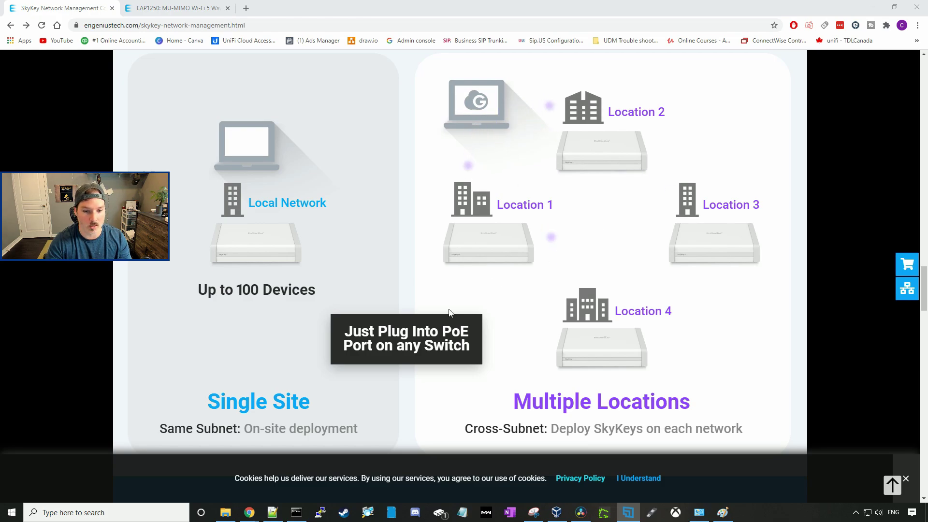
scroll(545, 165, down, 20)
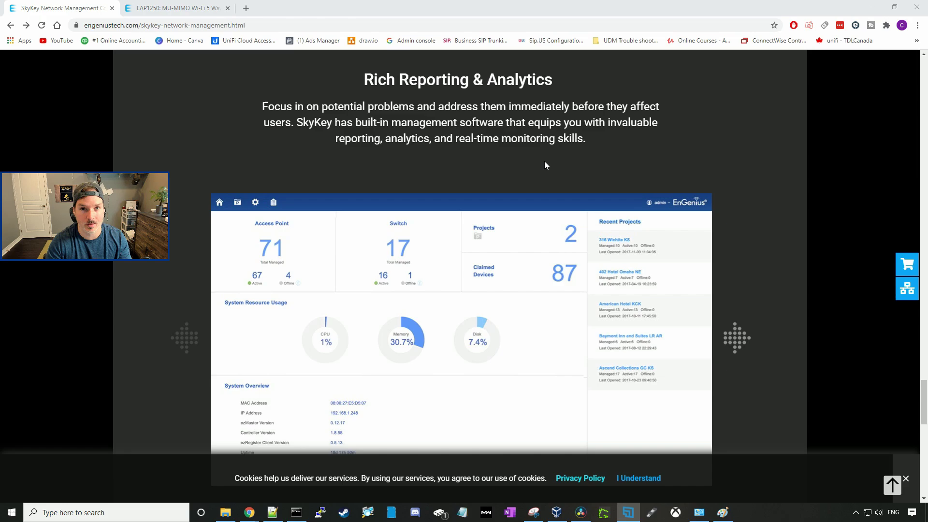
scroll(544, 165, down, 1)
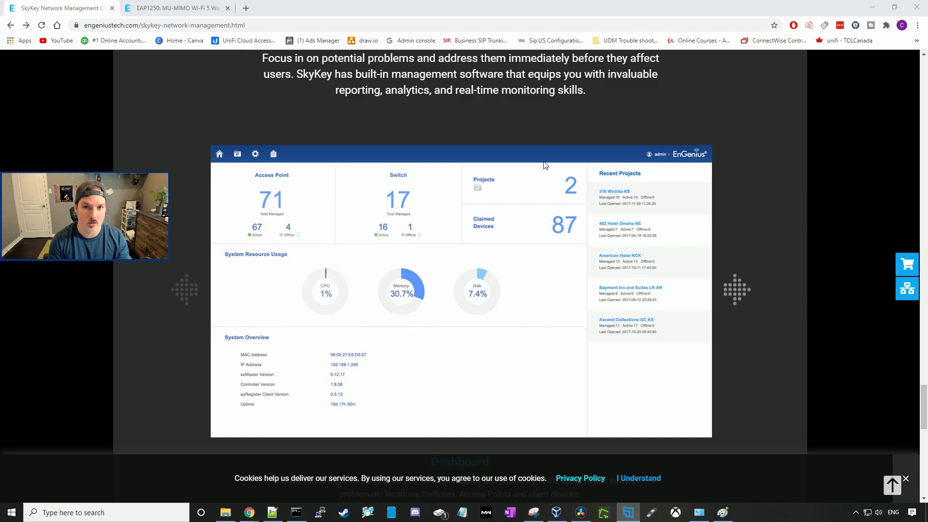
scroll(348, 206, down, 9)
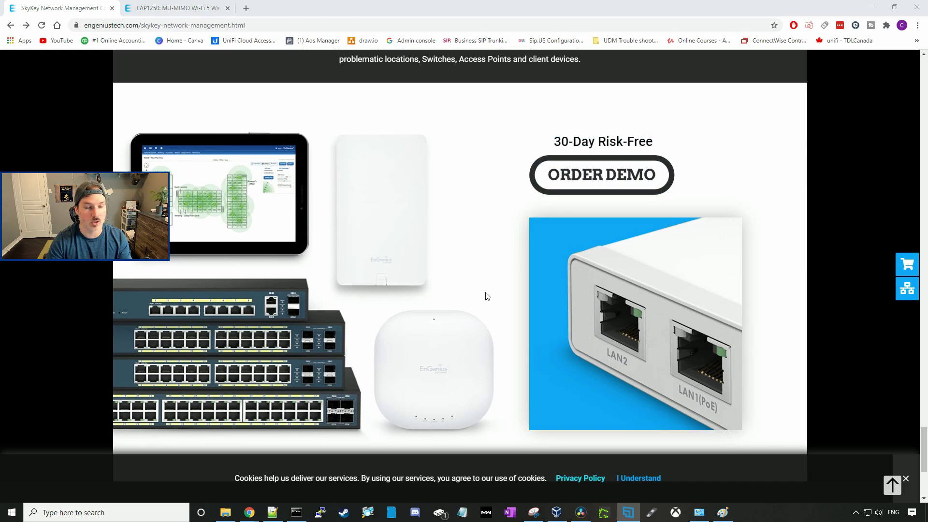
Open the Compact Indoor Wireless AP page and scroll through its access point comparison table
click(214, 53)
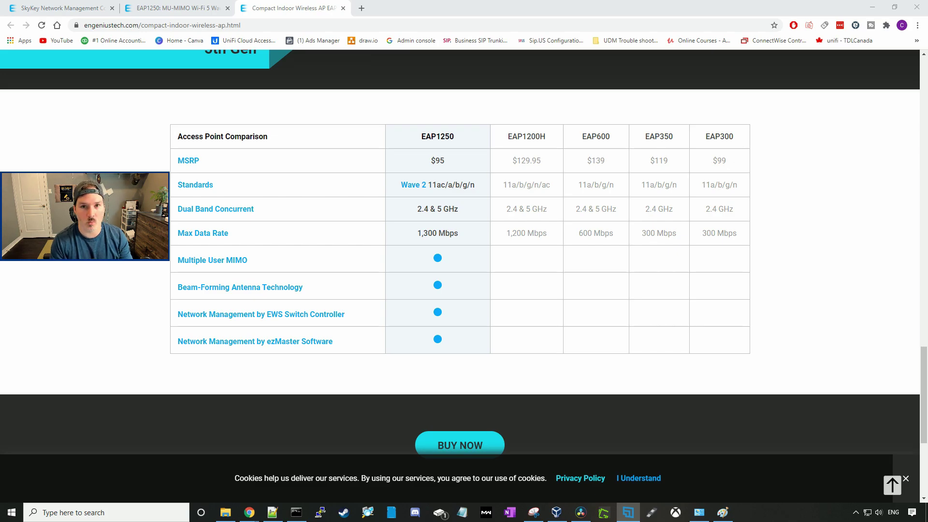
scroll(349, 239, down, 1)
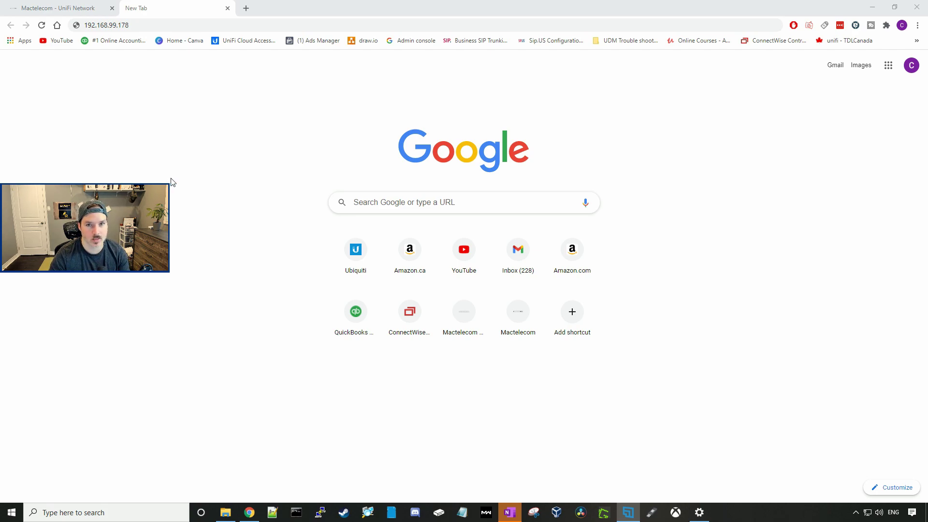
Load the controller at 192.168.99.178 and sign in as admin with the administrator password
click(151, 26)
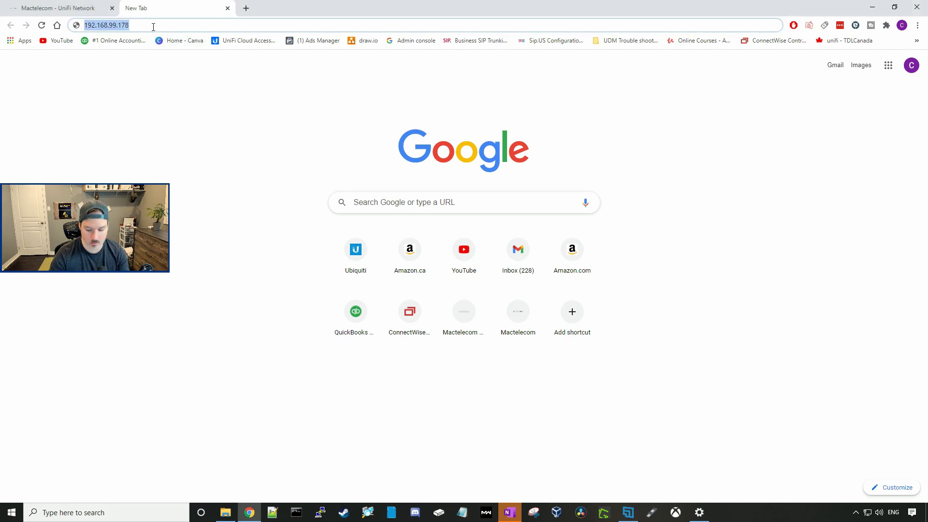
key(Return)
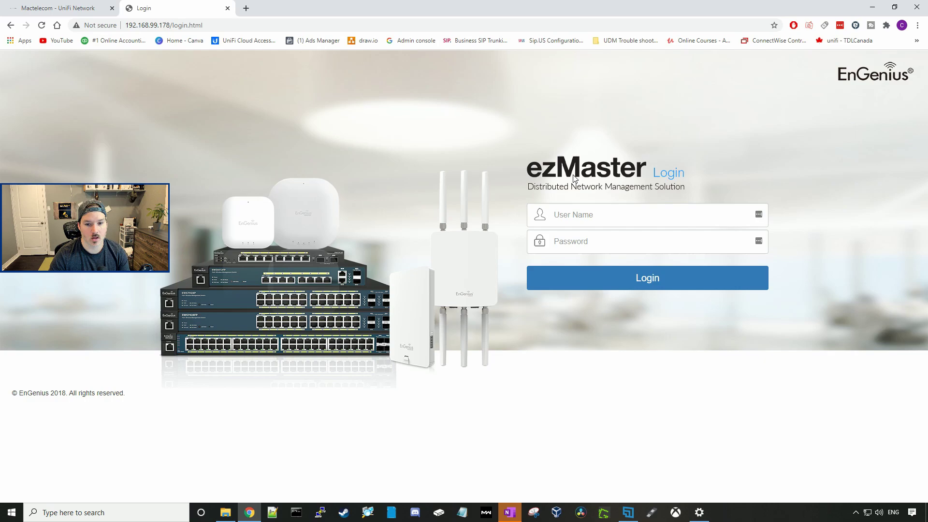
click(576, 212)
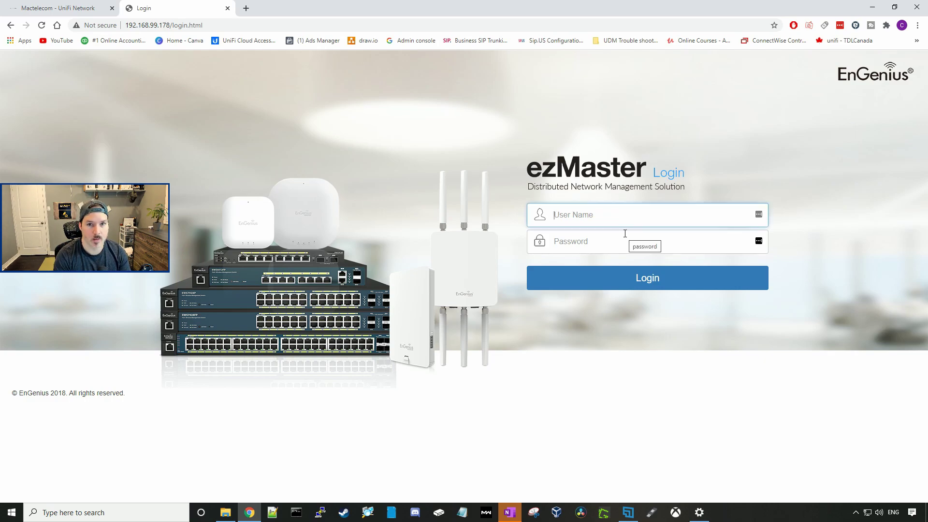
text(admin)
key(Tab)
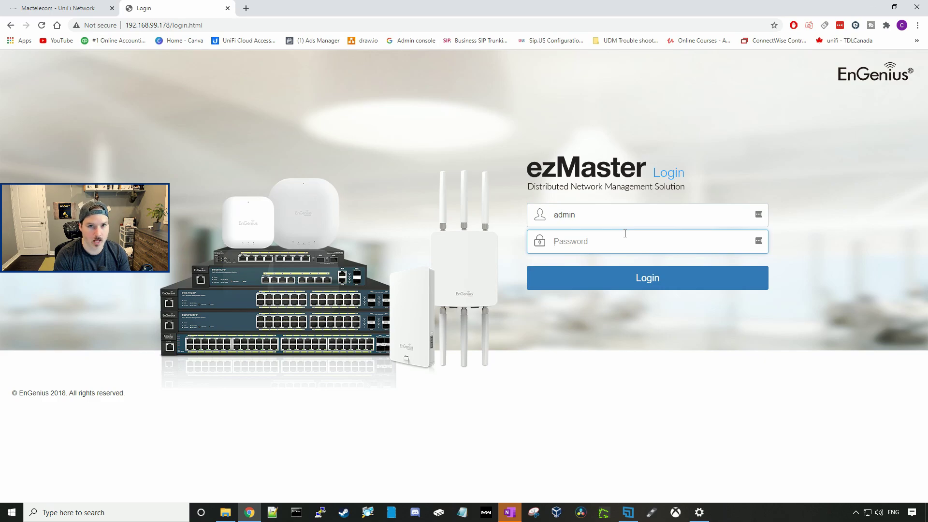
text(********)
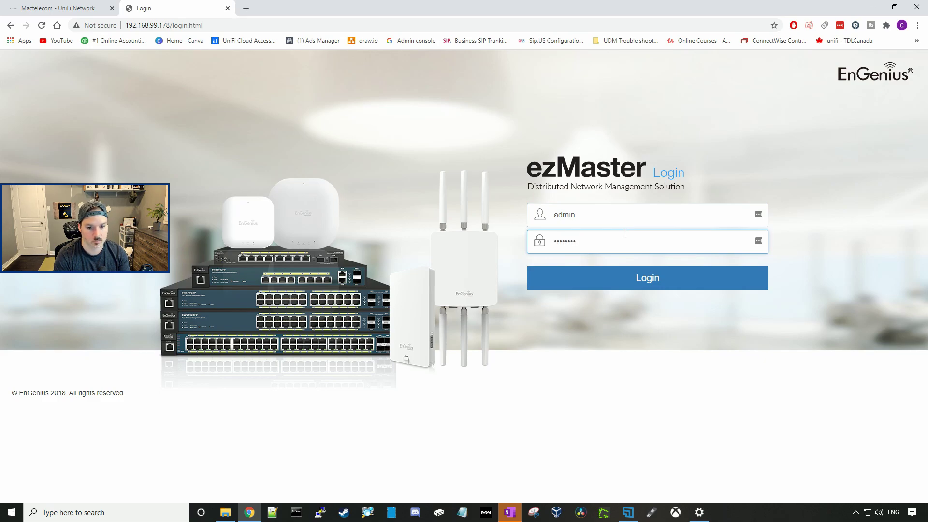
key(Return)
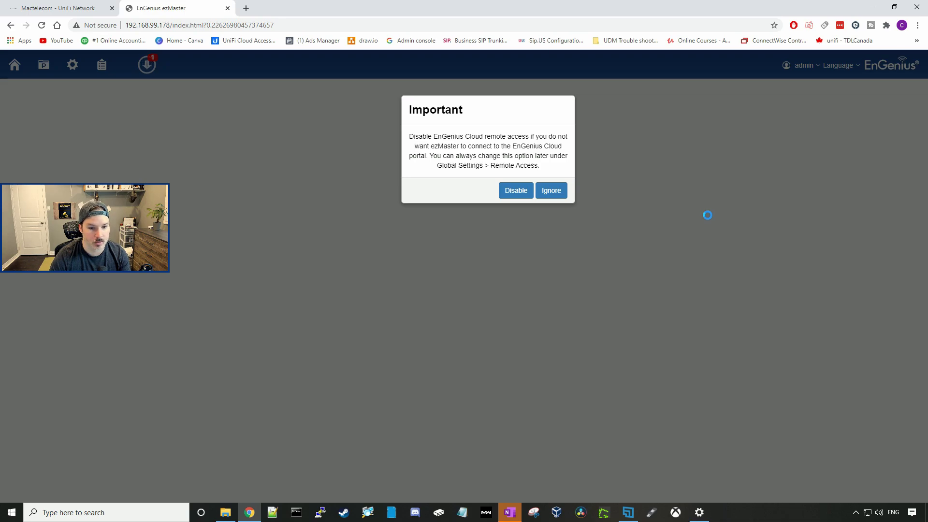
Disable EnGenius Cloud remote access and log back in as admin
click(520, 194)
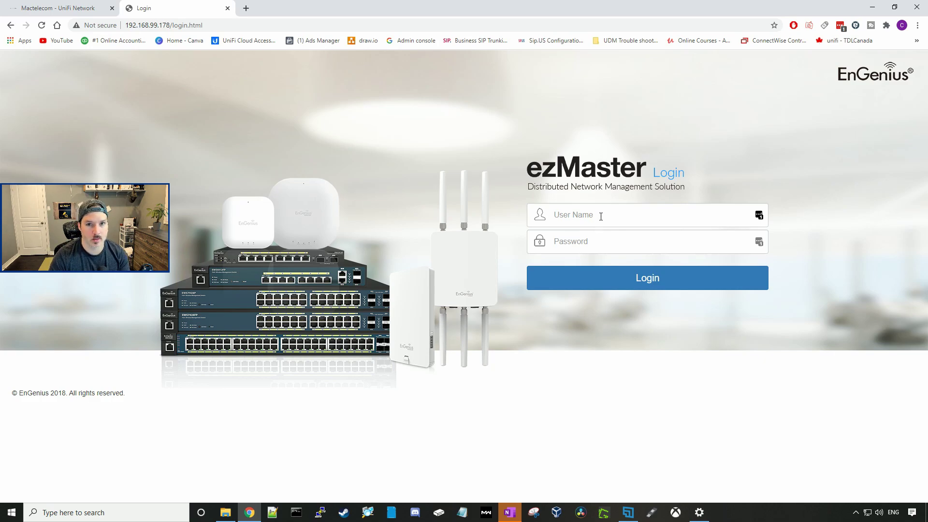
click(614, 223)
text(admin)
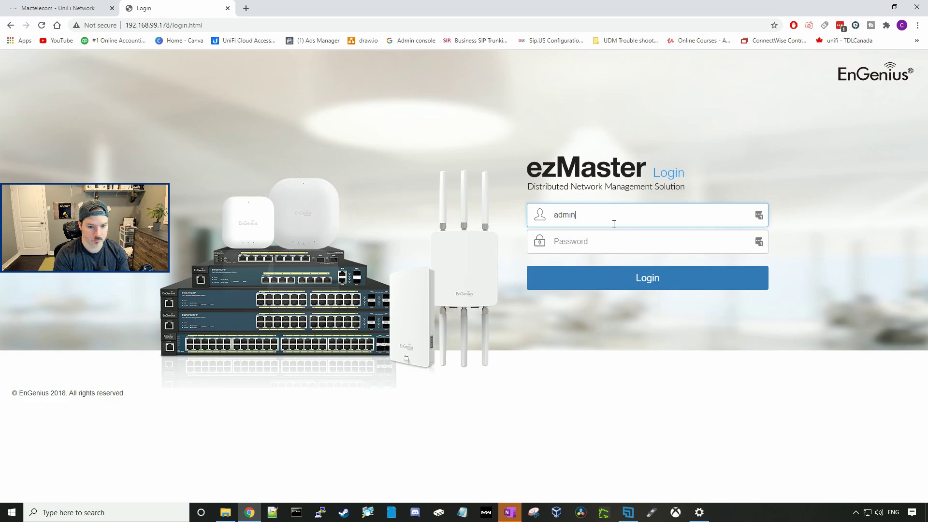
key(Return)
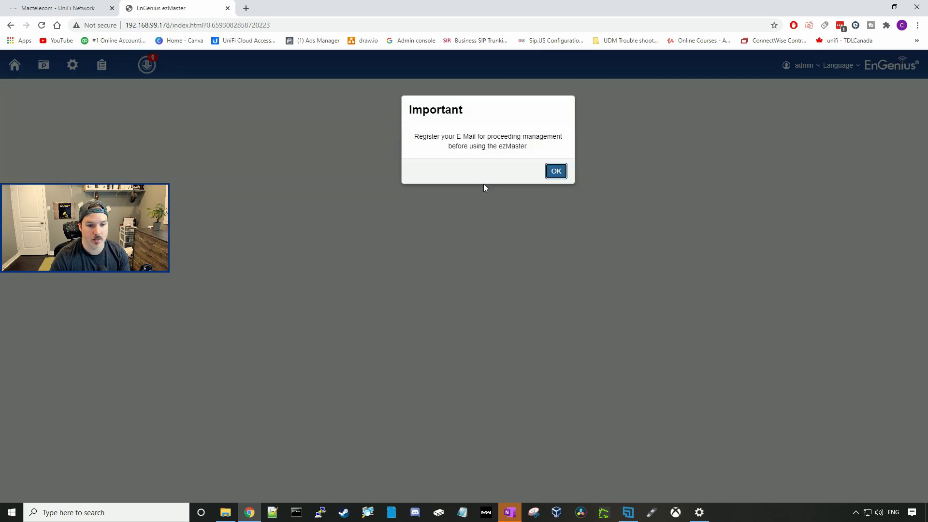
Dismiss the e-mail notice and install the ezMaster 1.0.63 update from One-click Update
click(561, 166)
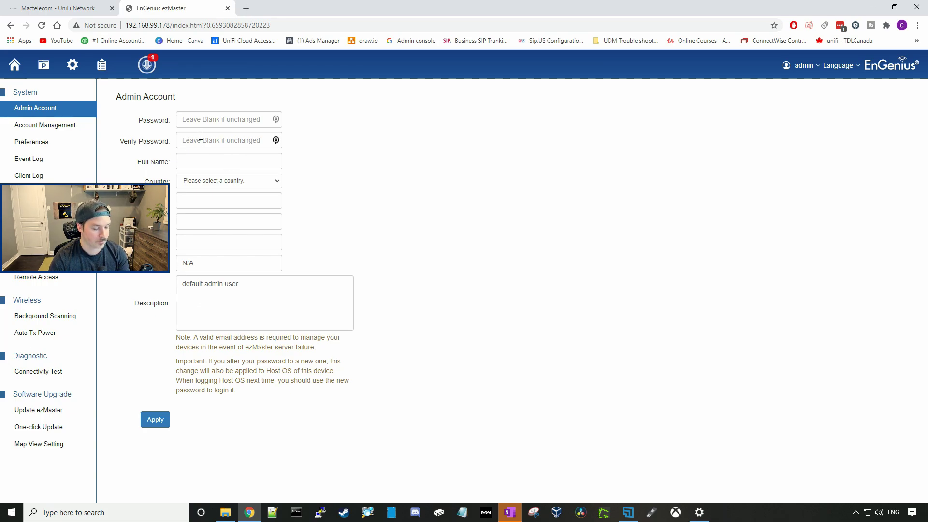
click(154, 70)
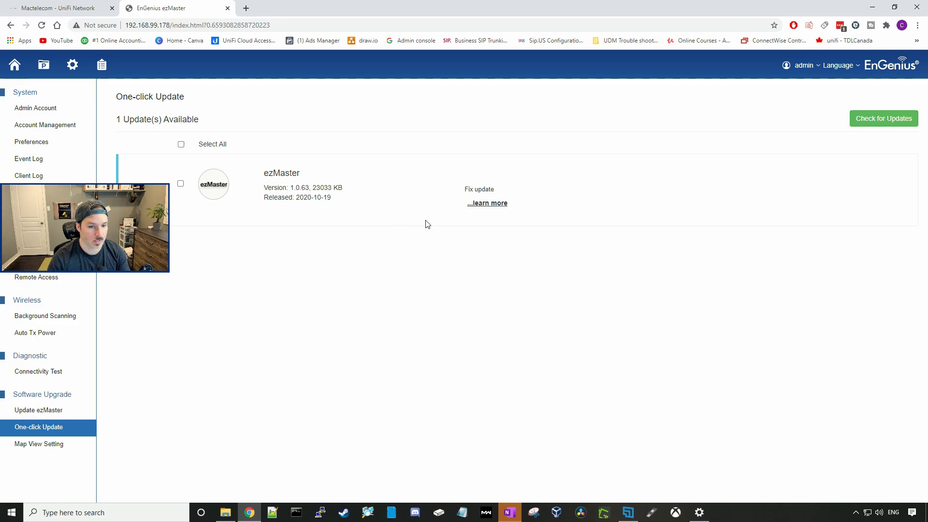
click(478, 203)
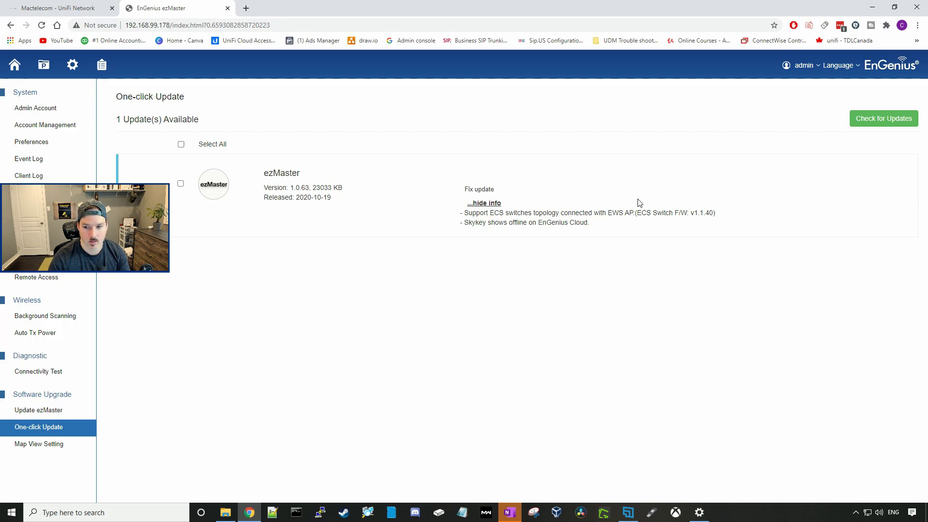
click(181, 183)
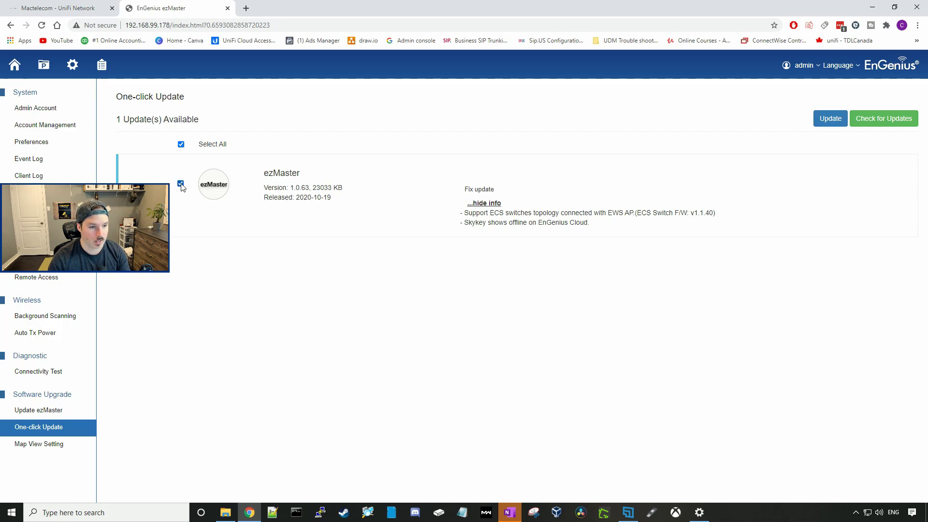
click(831, 119)
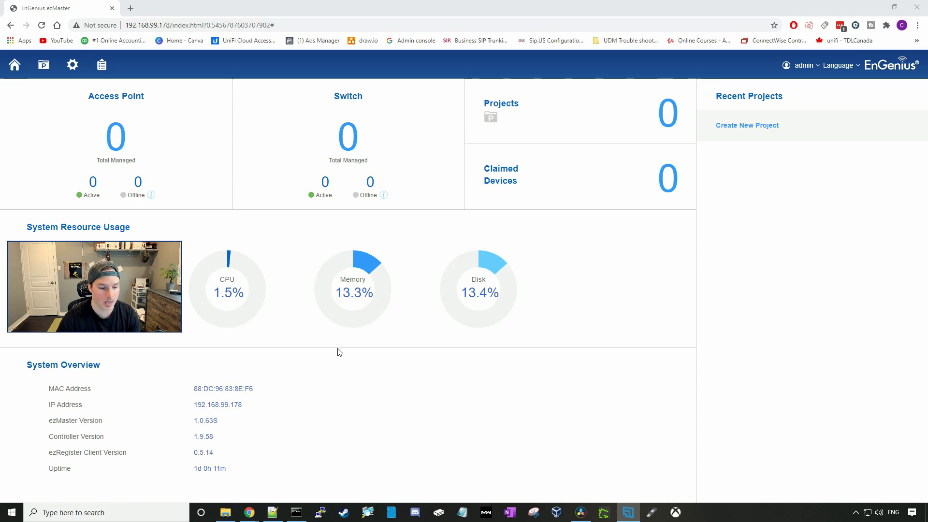
Create a new project with the name 'MActelecom'
click(340, 353)
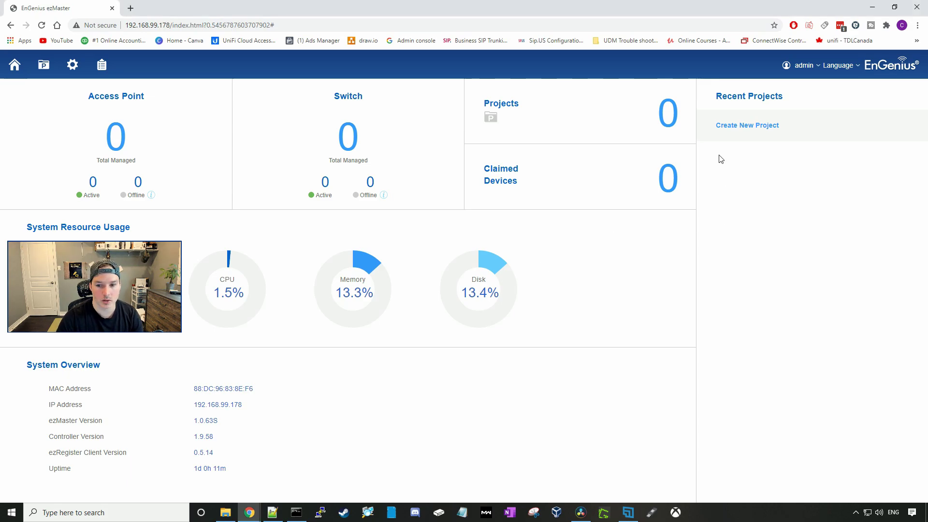
click(739, 129)
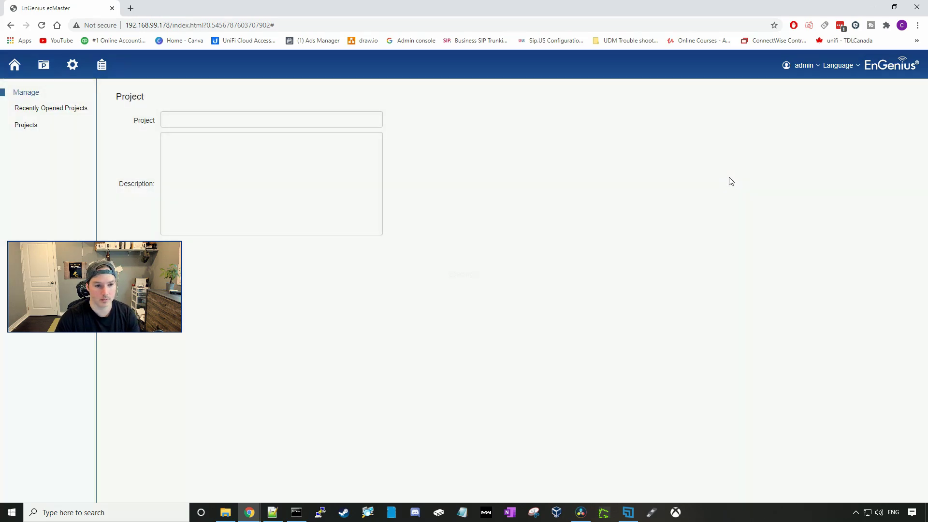
click(228, 116)
text(MActelecom)
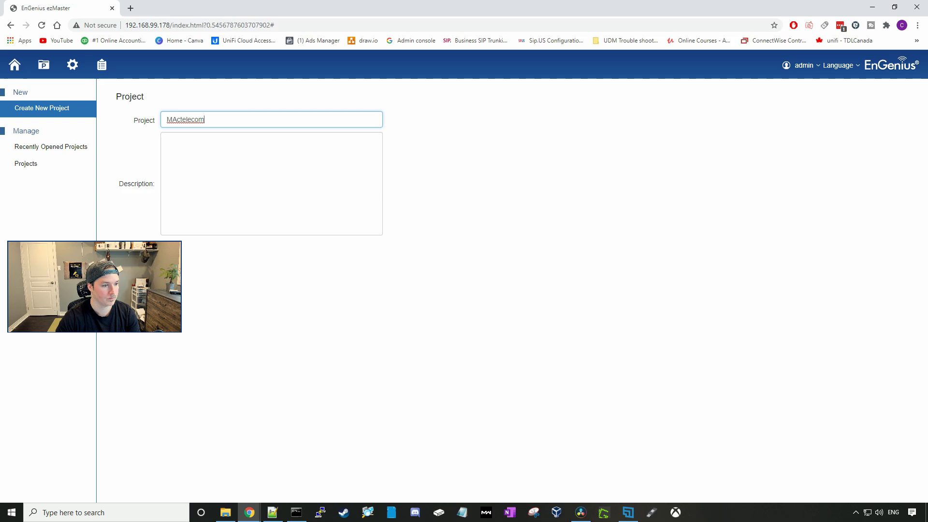
key(Return)
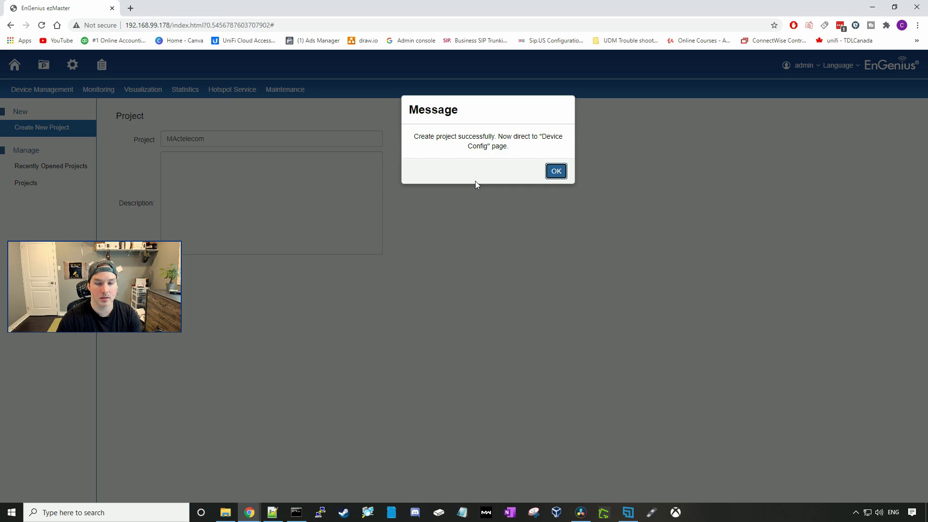
Approve the pending EAP1250 from Pending Approval and add it to the MActelecom project
click(556, 171)
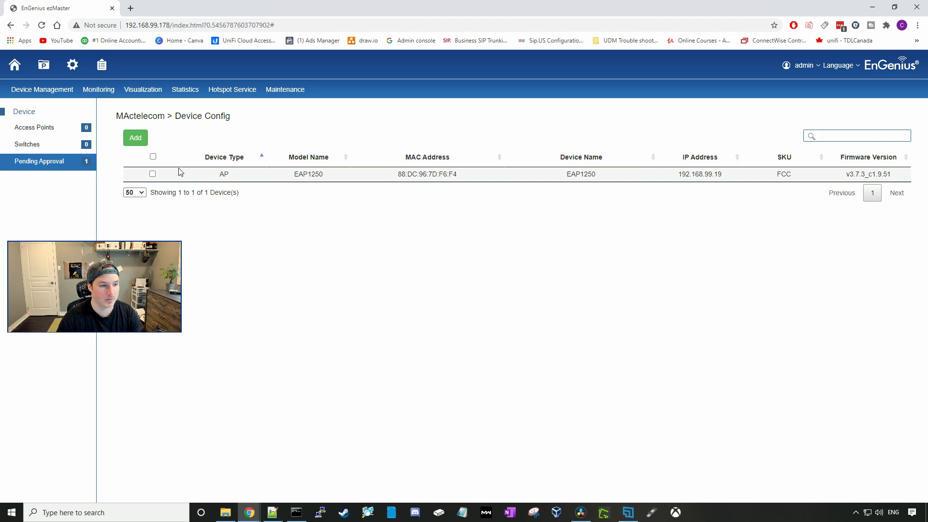
click(152, 174)
click(134, 139)
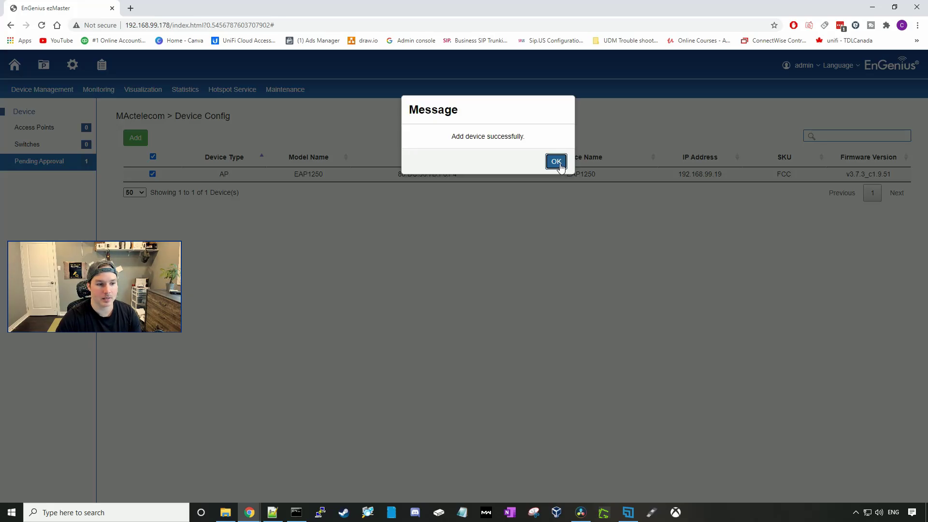
click(559, 164)
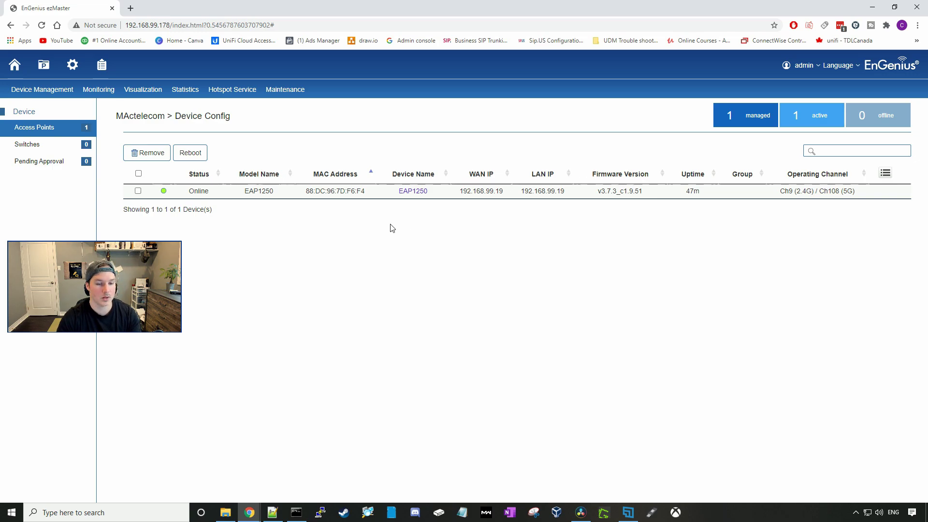
Open the EAP1250's General Settings panel from the Access Points table
click(413, 193)
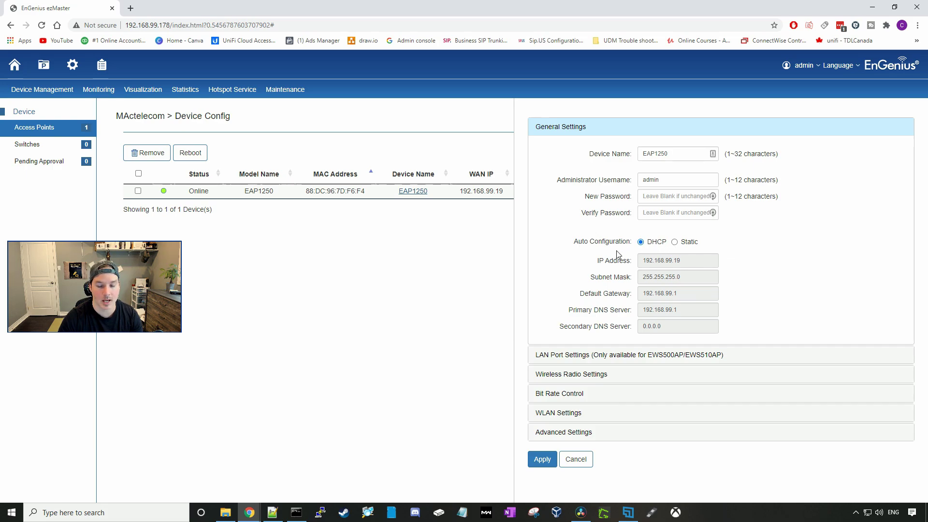
Set the Wireless Radio Settings country to Canada
click(590, 373)
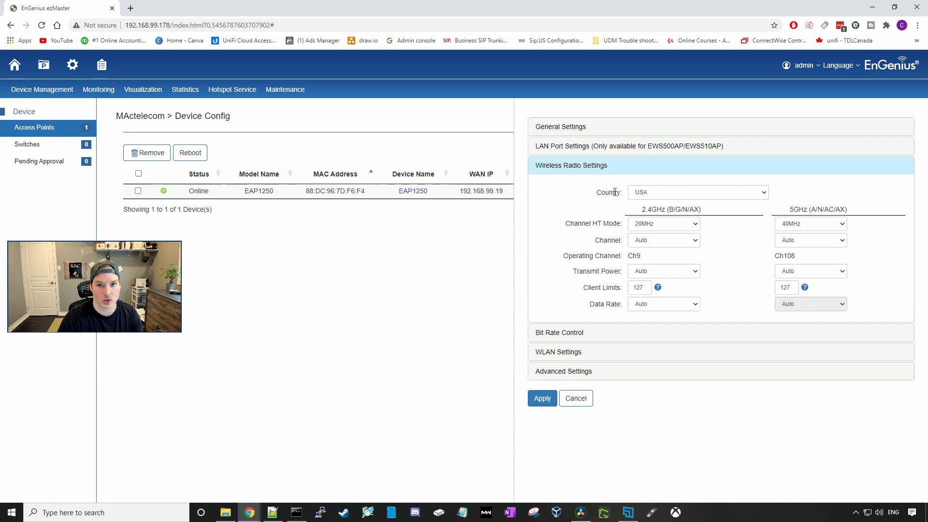
click(648, 193)
key(c)
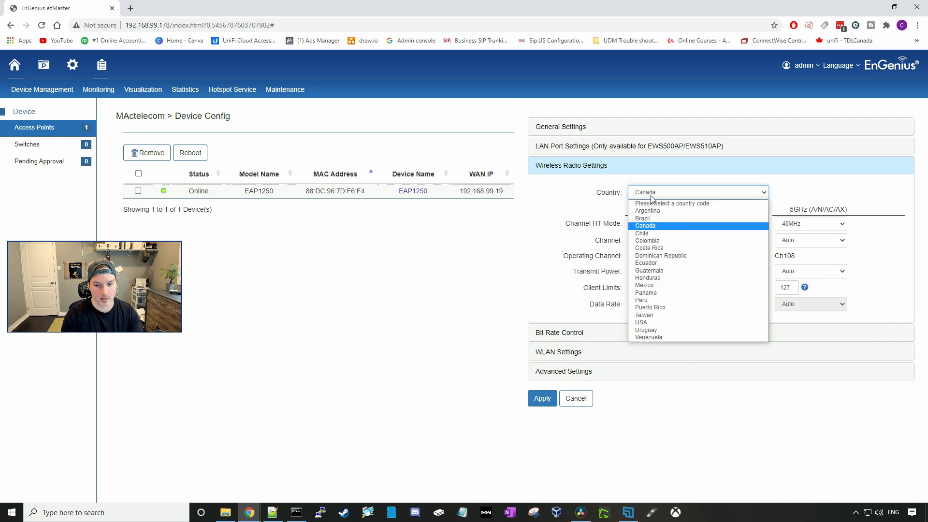
click(588, 232)
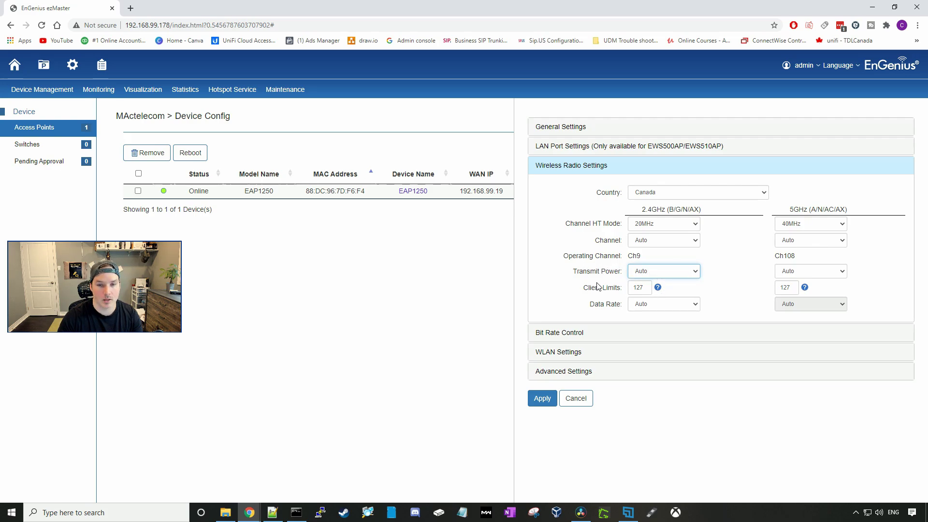
Check the 2.4GHz data rate (kept Auto) and bit rate control, then show the SSID list
click(657, 303)
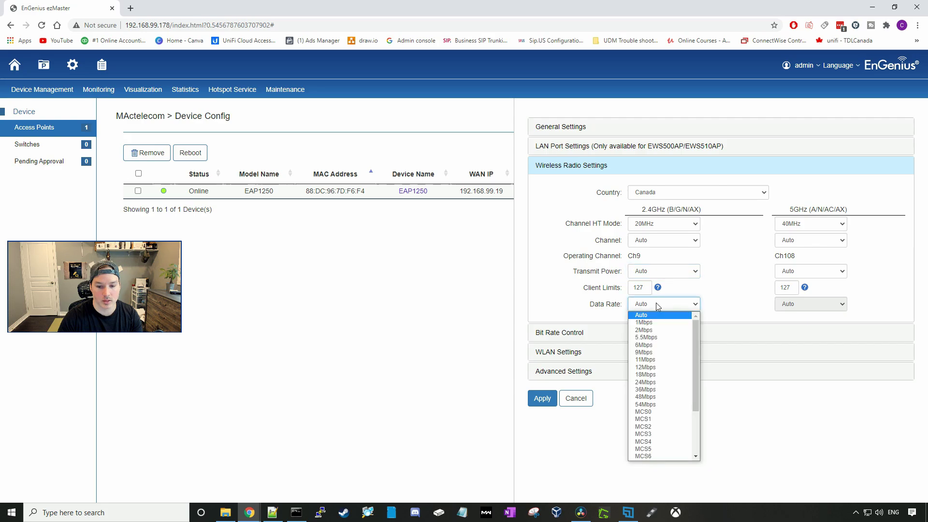
click(657, 303)
click(653, 332)
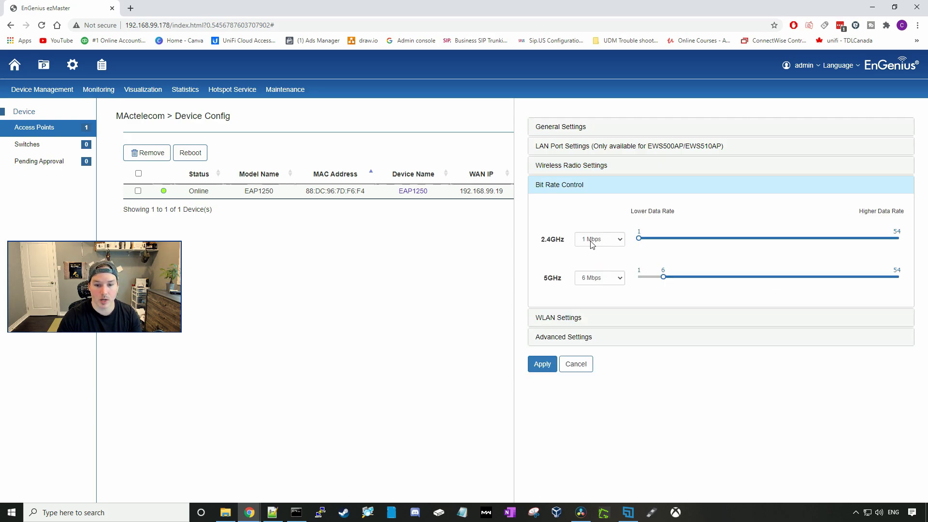
click(561, 320)
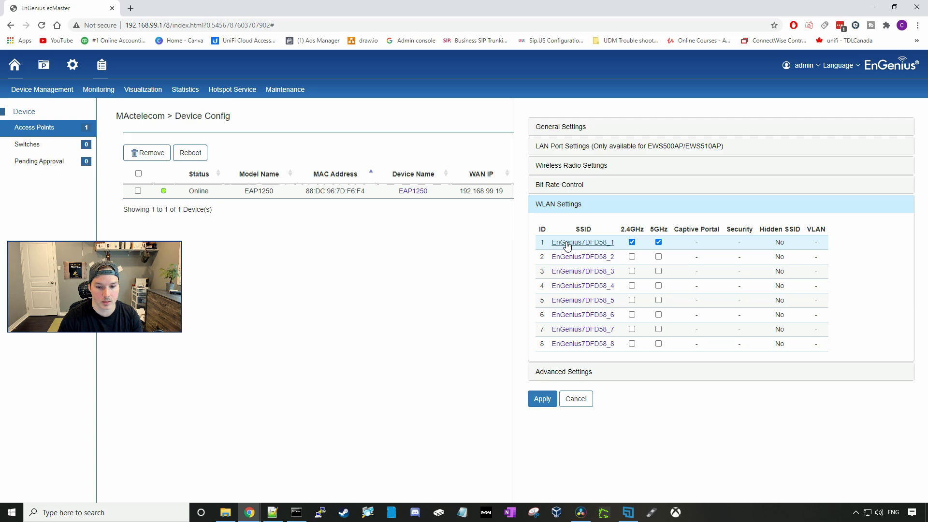
Rename SSID EnGenius7DFD58_1 to EnGeniusTest and look over its band steering options
click(599, 247)
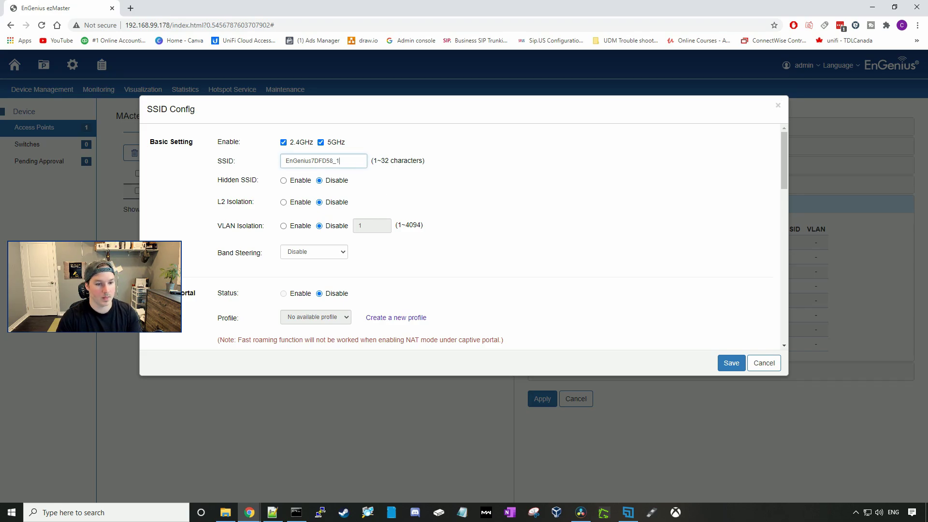
mouse_move(339, 160)
mouse_down()
mouse_move(271, 165)
mouse_move(340, 160)
mouse_up()
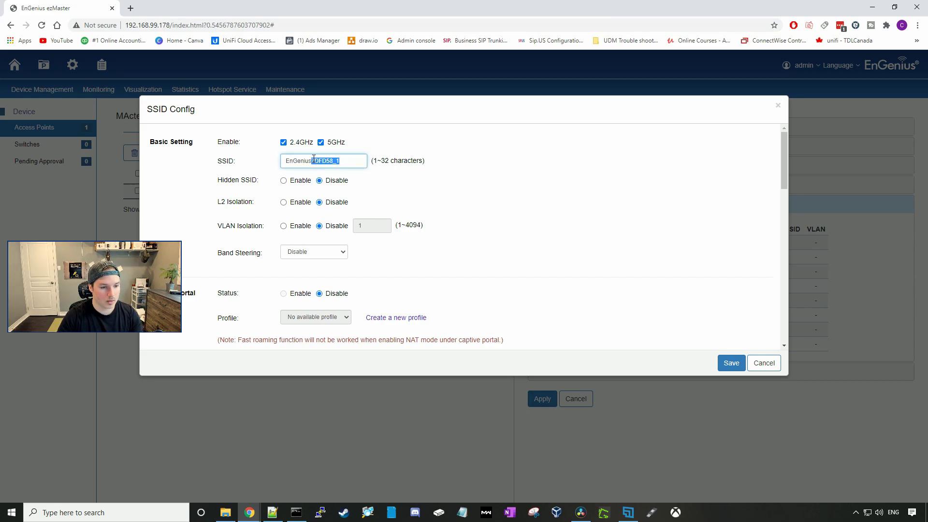
key(BackSpace)
text(Test)
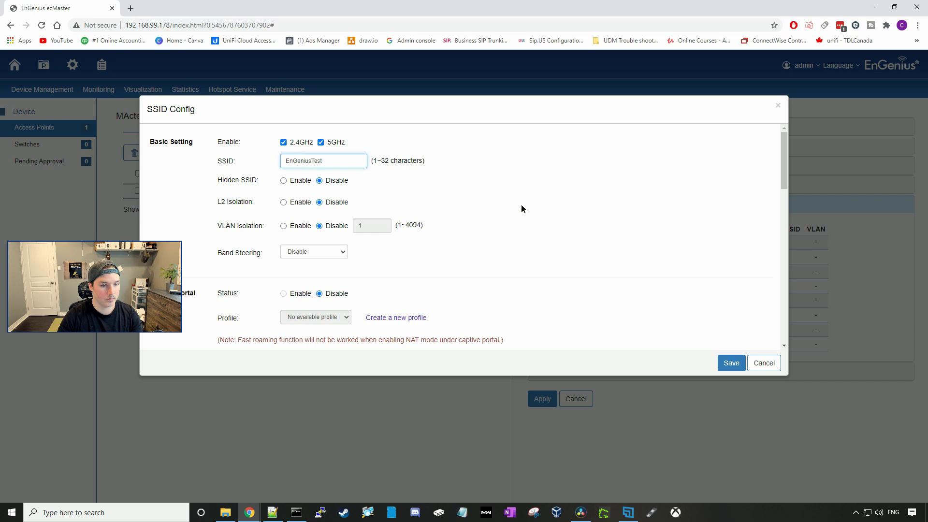
click(521, 204)
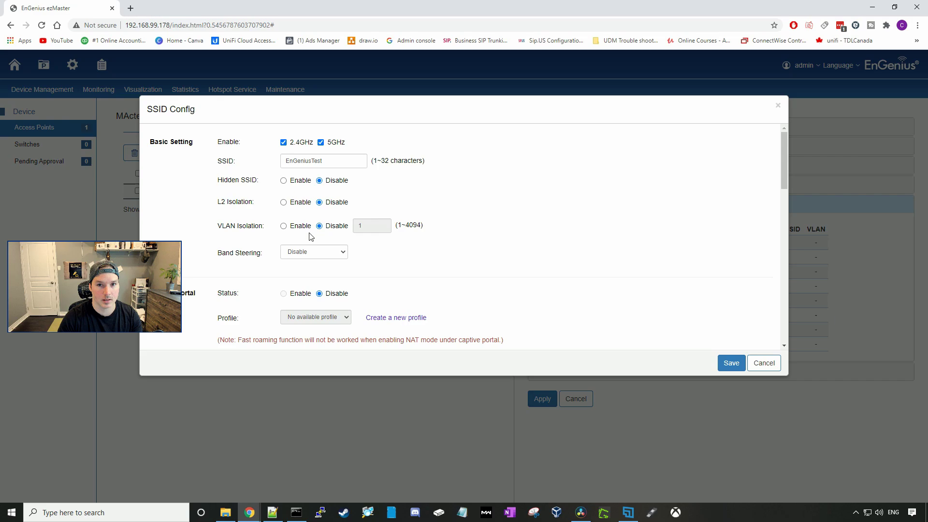
click(342, 252)
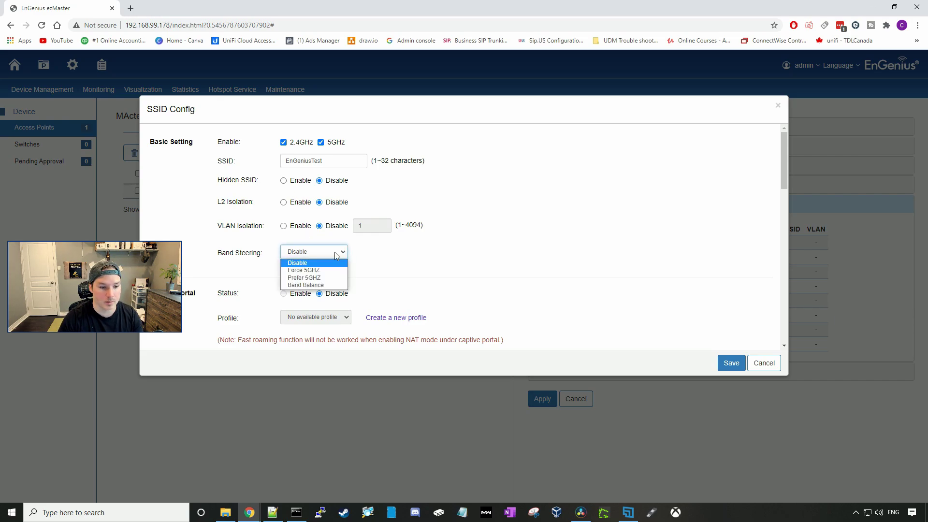
click(328, 286)
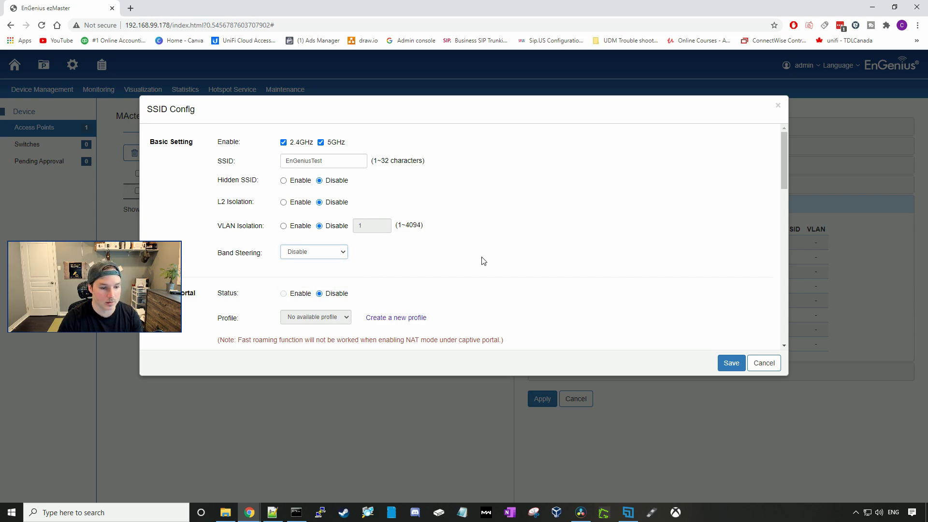
scroll(435, 256, down, 3)
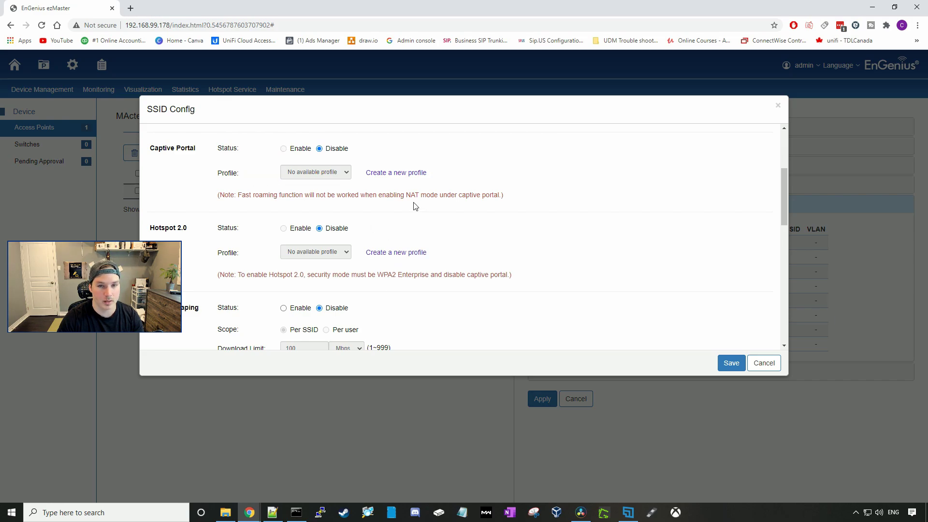
Set Traffic Shaping to Disable for the EnGeniusTest SSID
scroll(408, 215, down, 1)
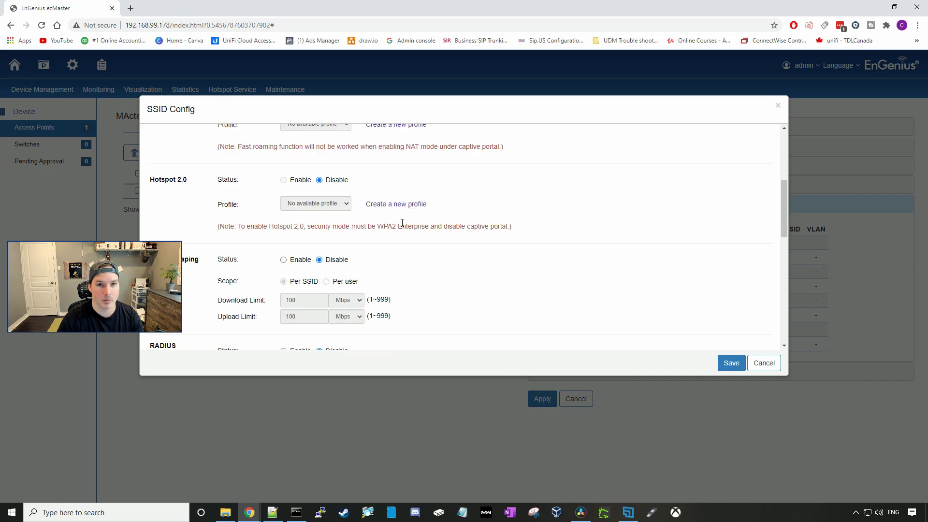
scroll(402, 223, down, 2)
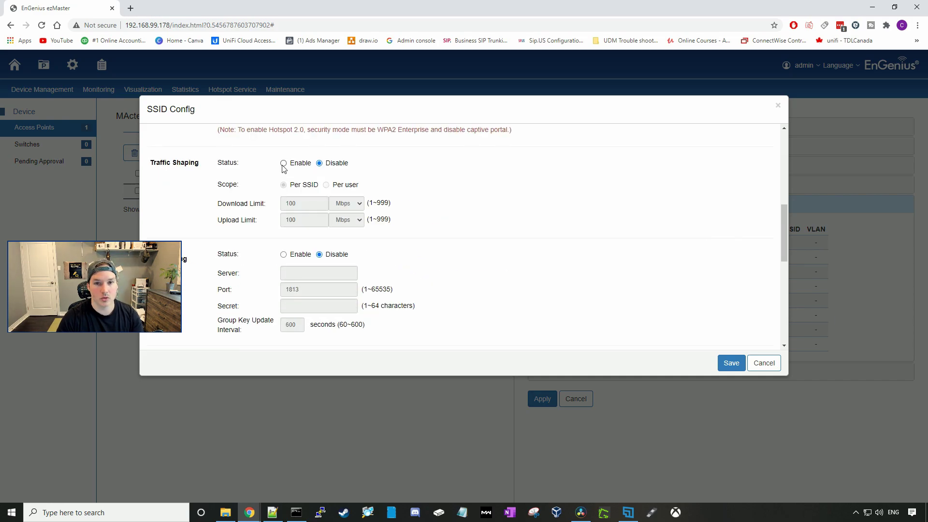
click(284, 163)
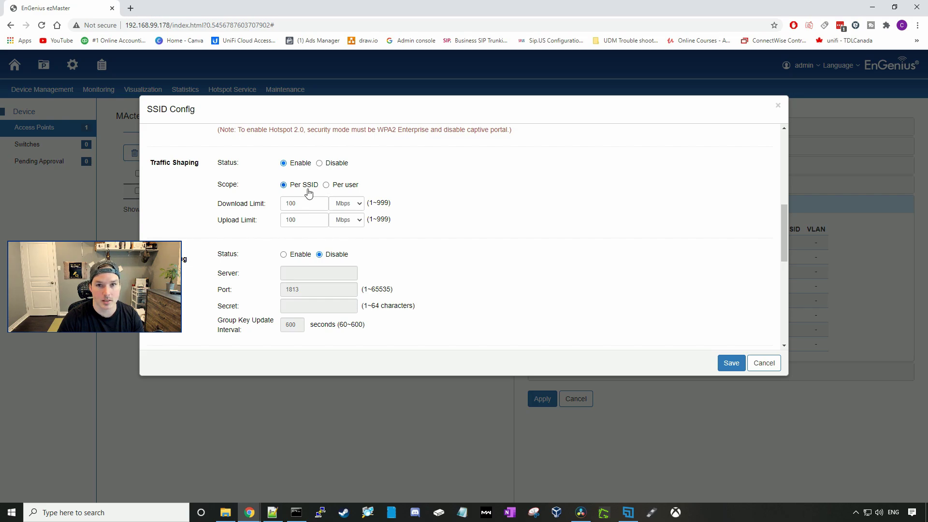
click(319, 163)
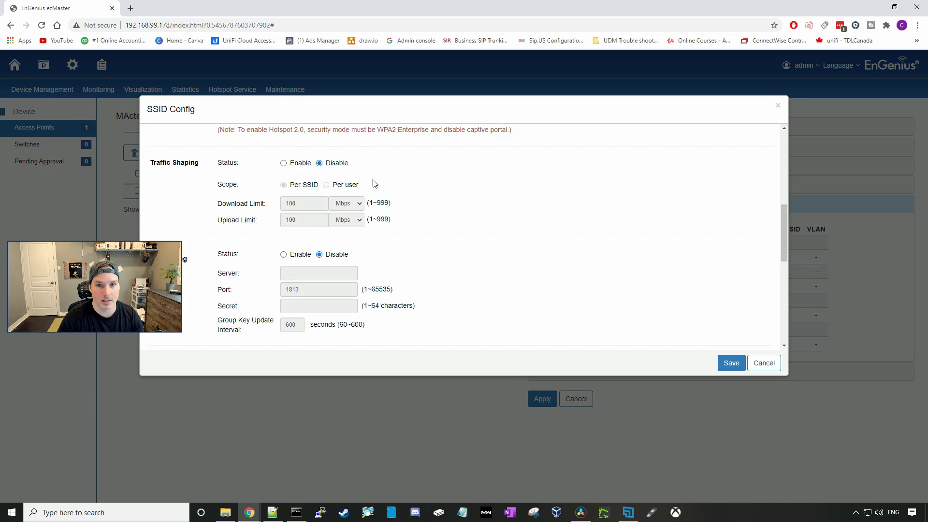
Choose WPA2 Personal as the security mode and begin entering the WPA passphrase
scroll(423, 197, down, 2)
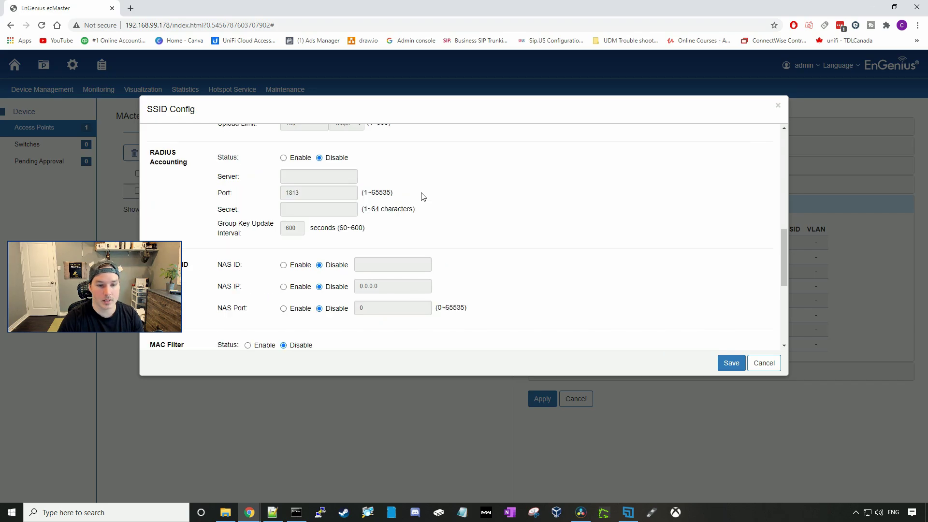
scroll(423, 196, up, 1)
scroll(407, 214, down, 3)
scroll(408, 215, down, 2)
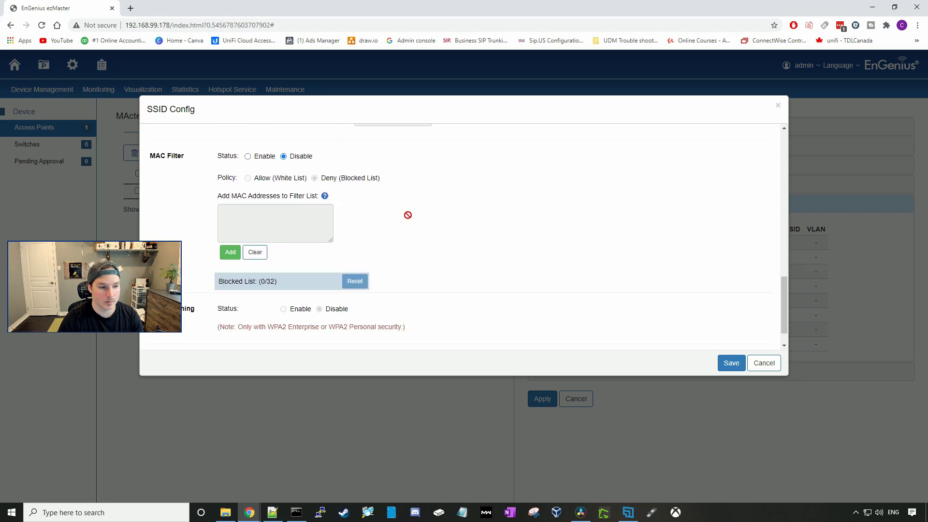
scroll(409, 216, down, 1)
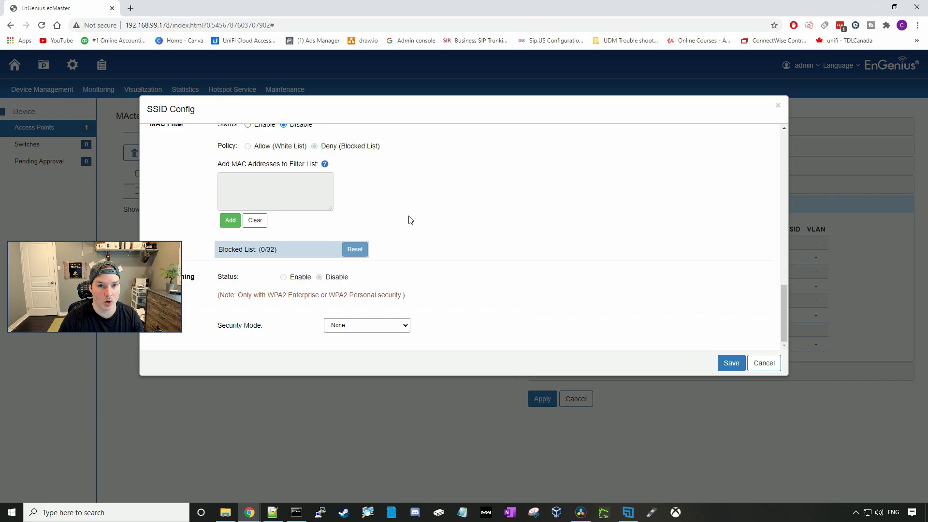
click(397, 328)
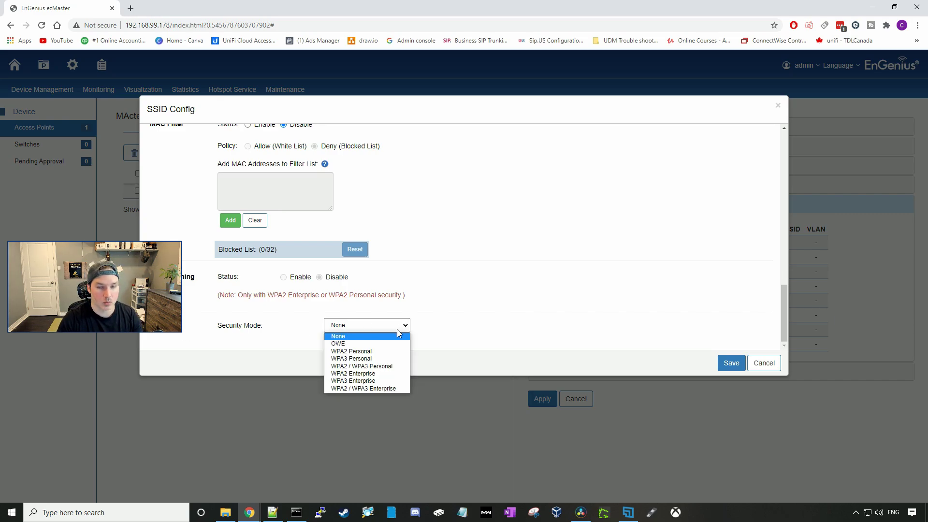
click(386, 353)
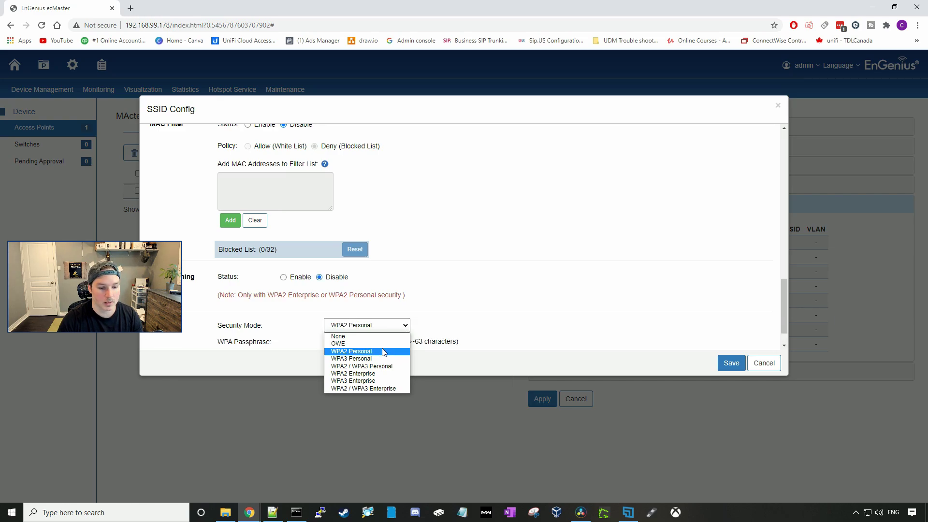
scroll(400, 332, down, 1)
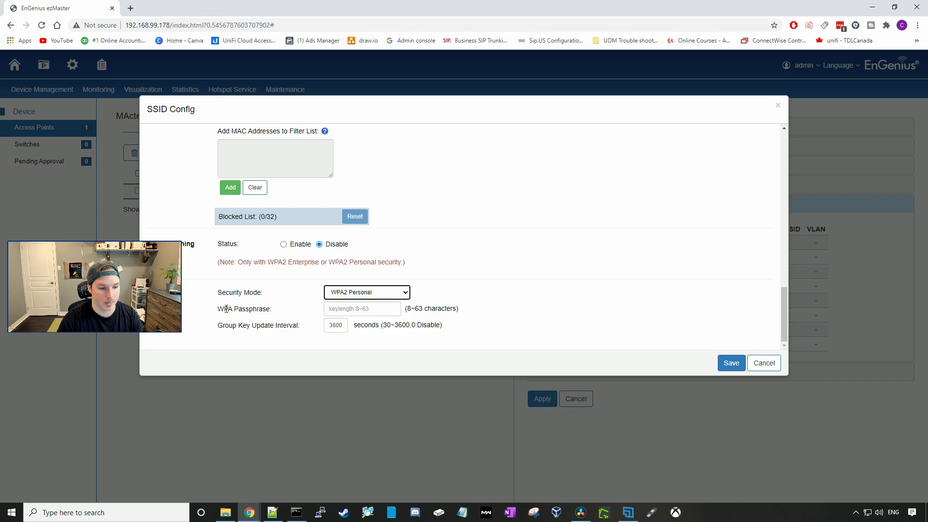
click(342, 308)
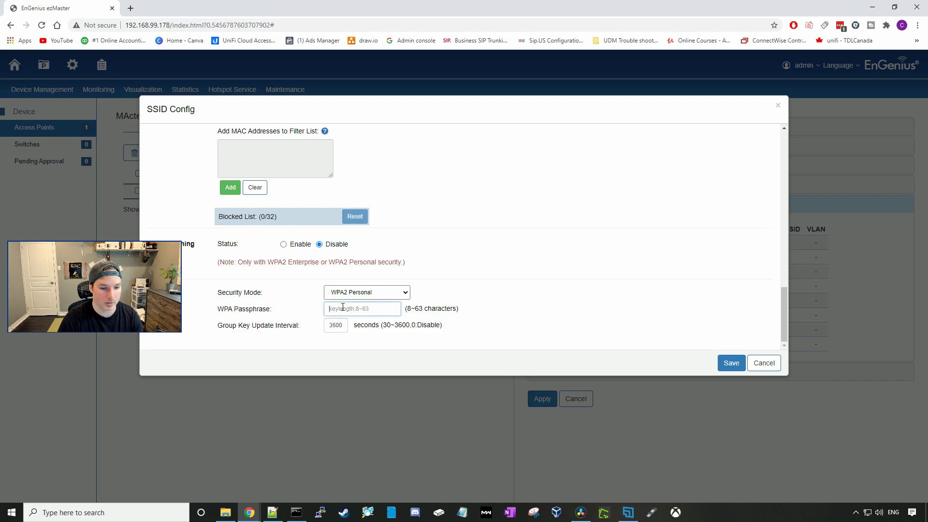
text(test1234)
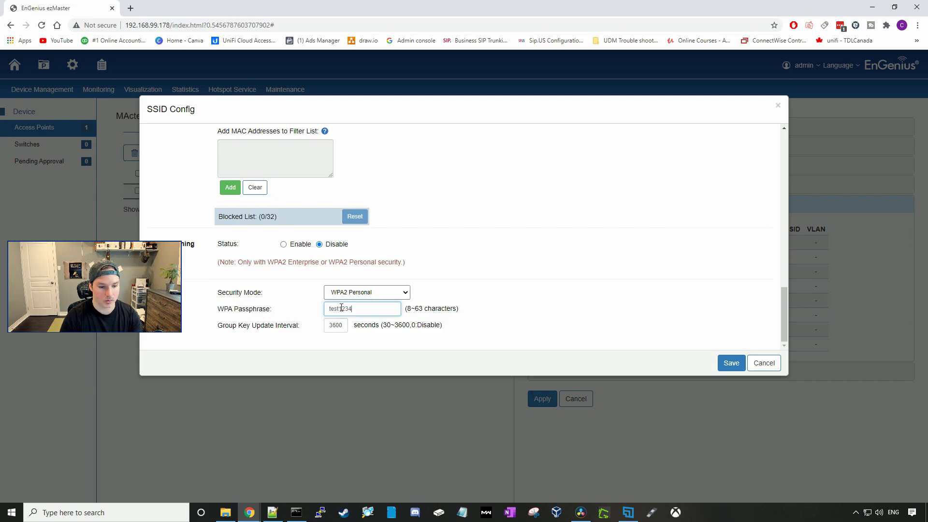
Save the SSID config, apply the WLAN Settings changes, and confirm the success message
click(731, 364)
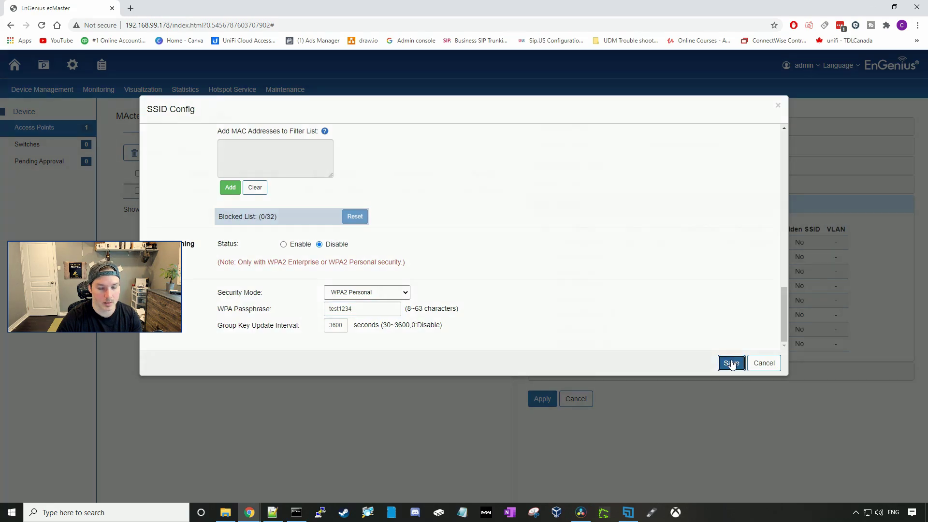
click(549, 400)
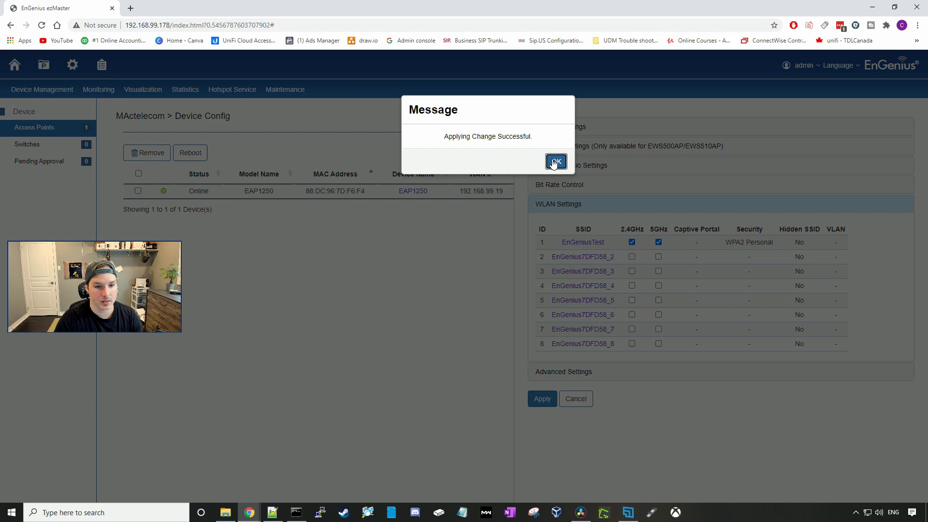
click(555, 162)
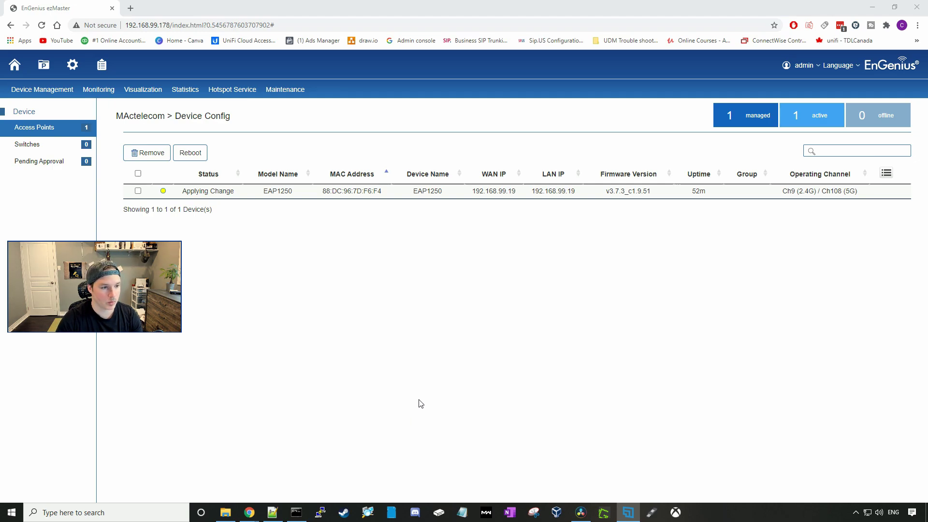
Open Monitoring > Active Clients, then browse the top menus toward Hotspot Service > Captive Portal
mouse_move(60, 96)
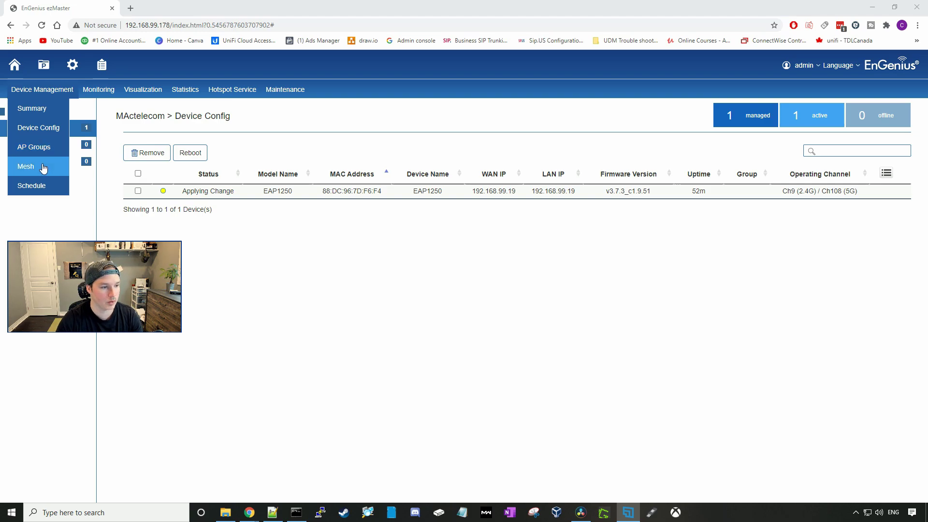
mouse_move(105, 95)
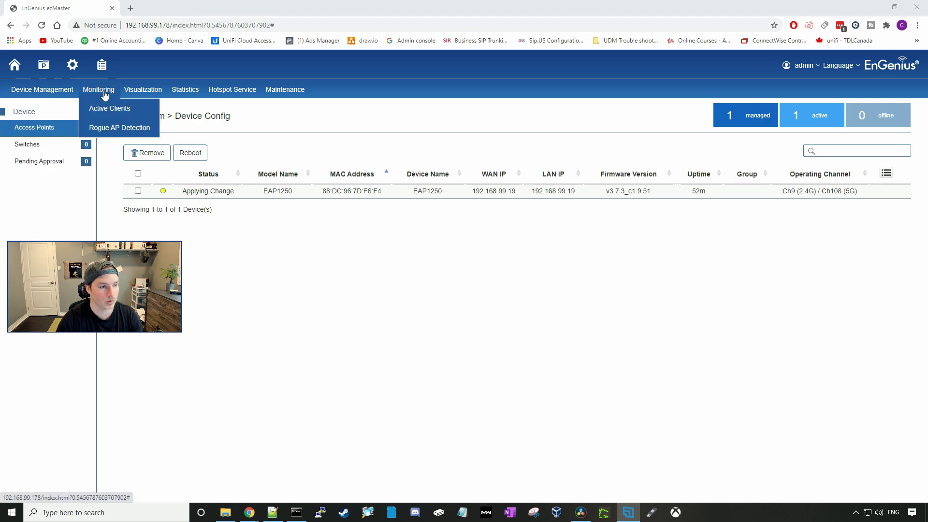
click(105, 109)
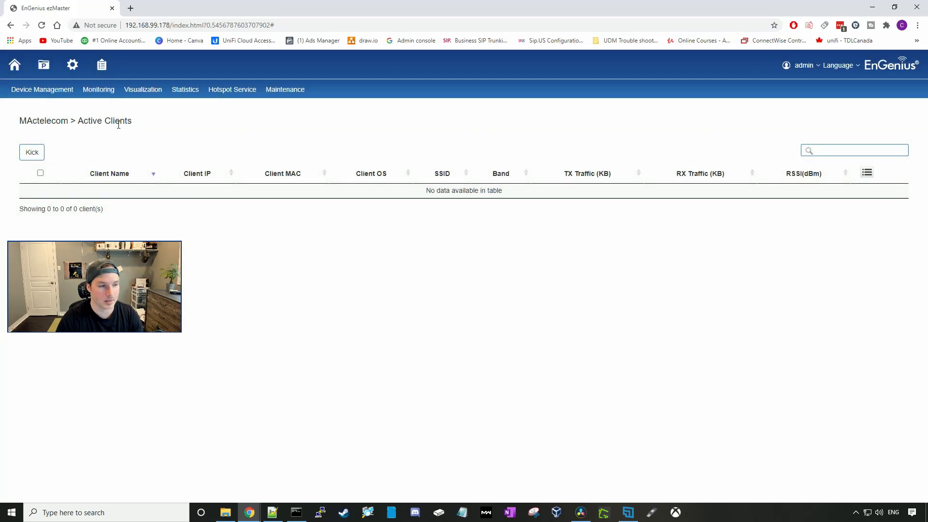
mouse_move(99, 92)
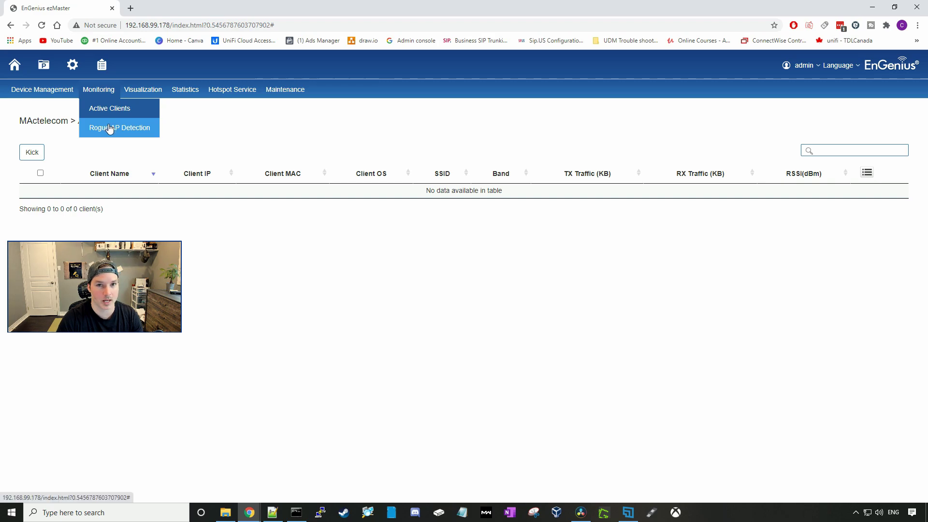
mouse_move(155, 100)
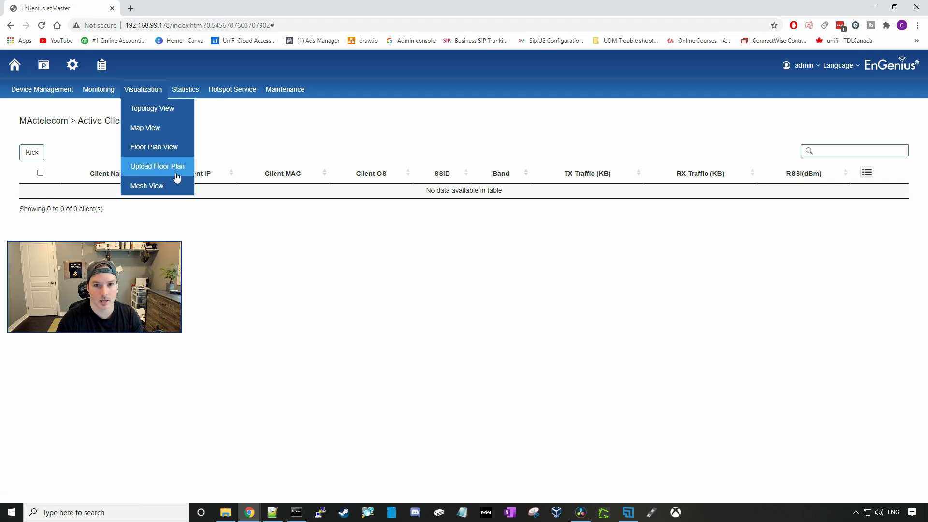
mouse_move(179, 91)
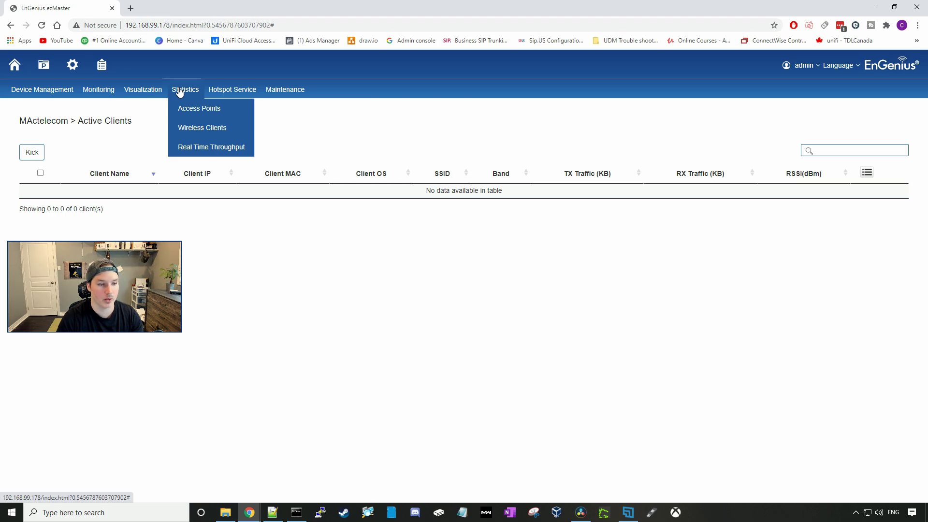
mouse_move(247, 97)
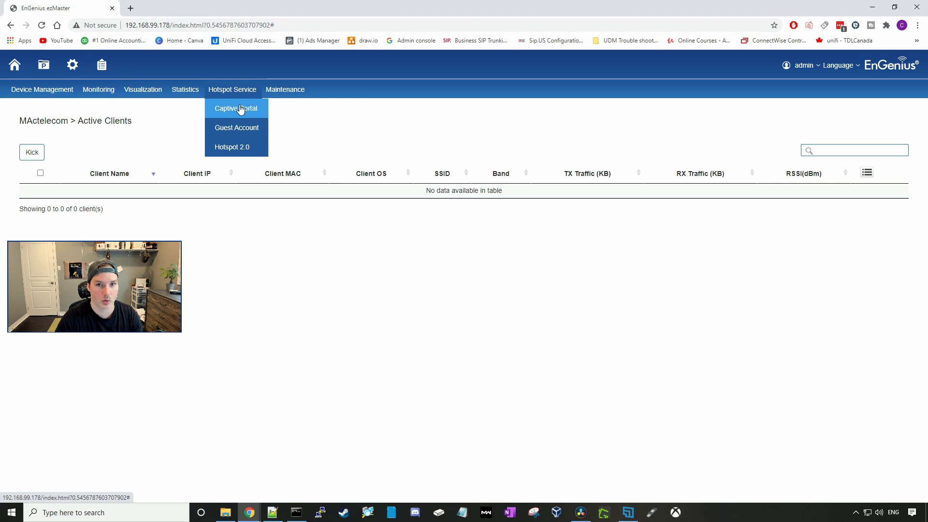
Start a new captive portal profile named 'captive portal'
click(240, 108)
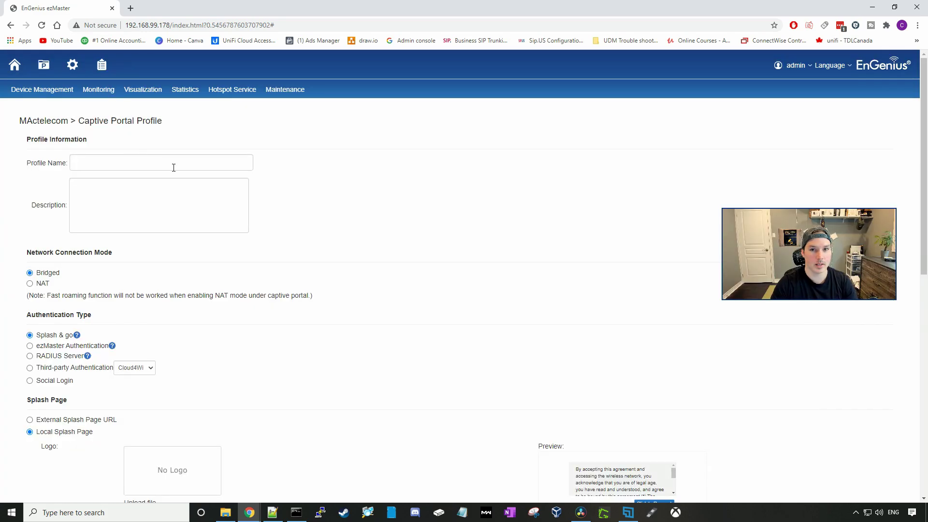
click(97, 165)
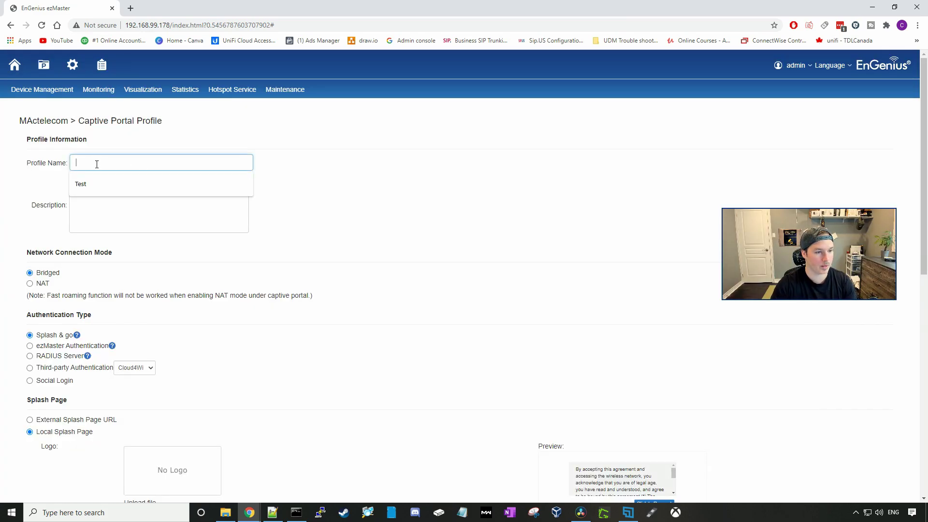
text(captive portal)
Review the Splash Page settings and Terms of Use text, then save the profile
scroll(99, 213, down, 1)
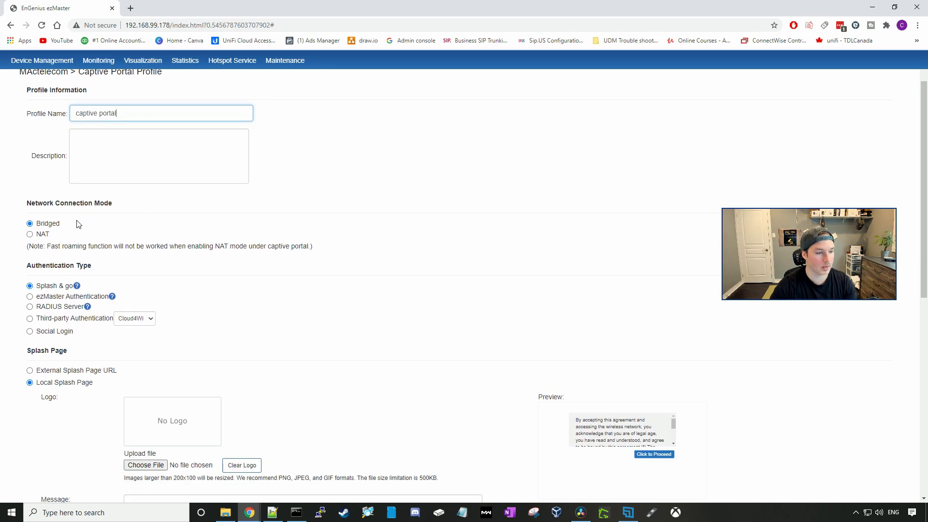
scroll(73, 227, down, 1)
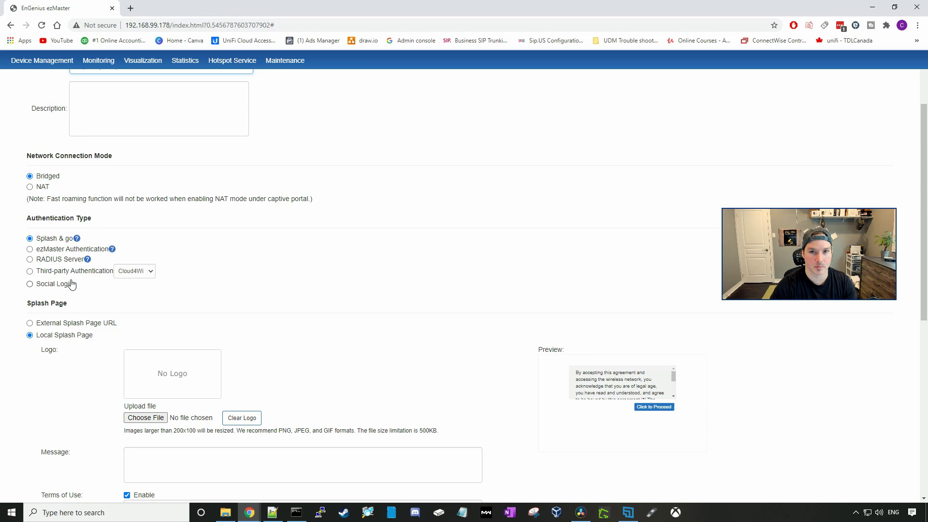
scroll(252, 305, down, 3)
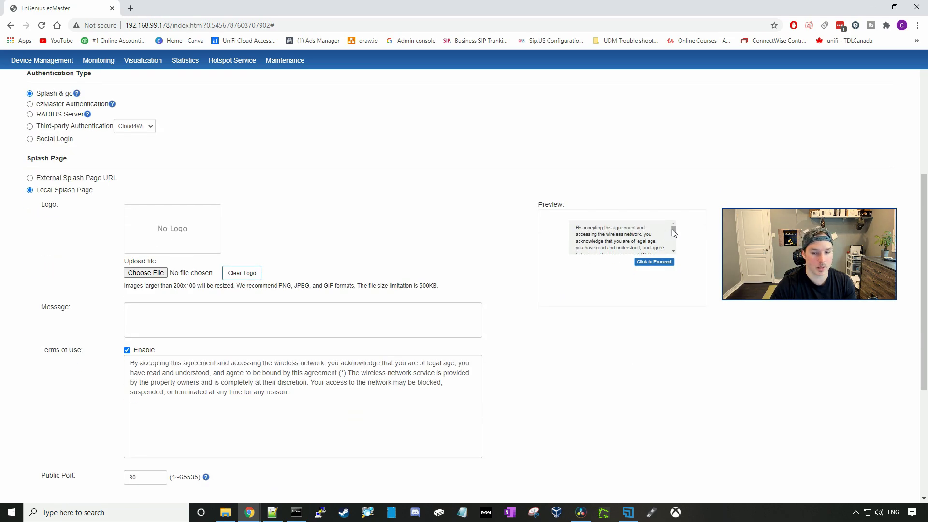
drag(674, 234, 675, 240)
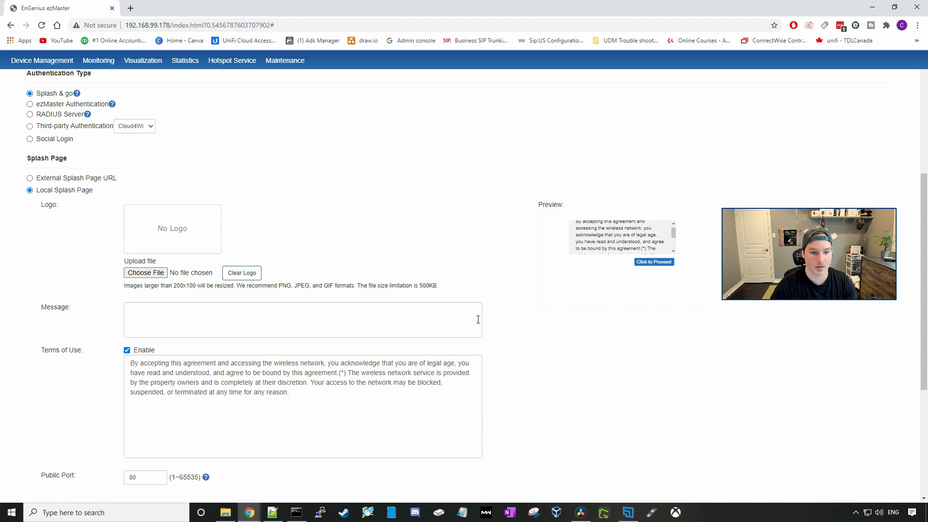
scroll(122, 275, down, 2)
drag(309, 297, 94, 265)
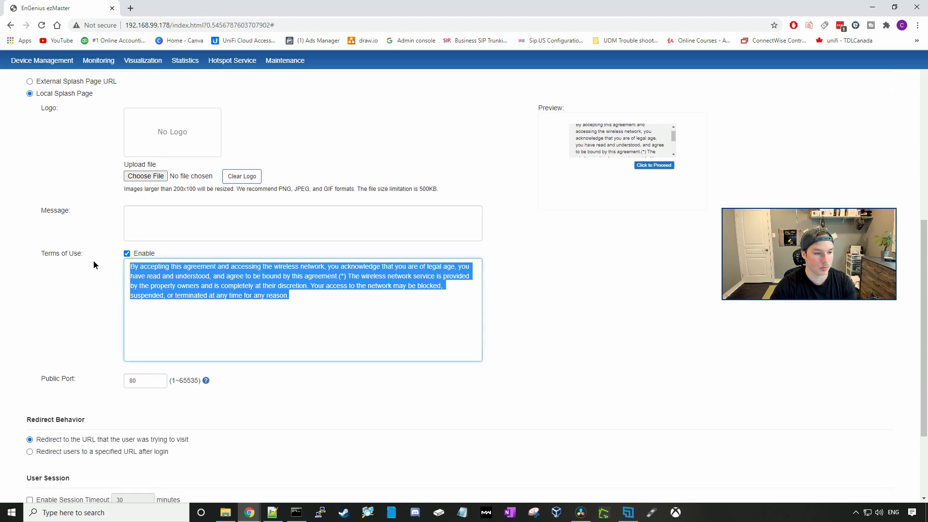
scroll(144, 333, down, 3)
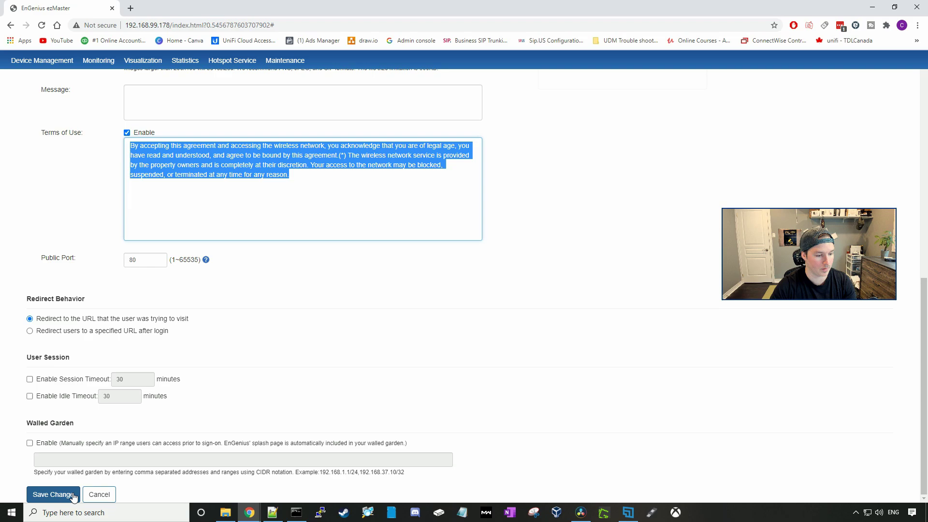
click(53, 495)
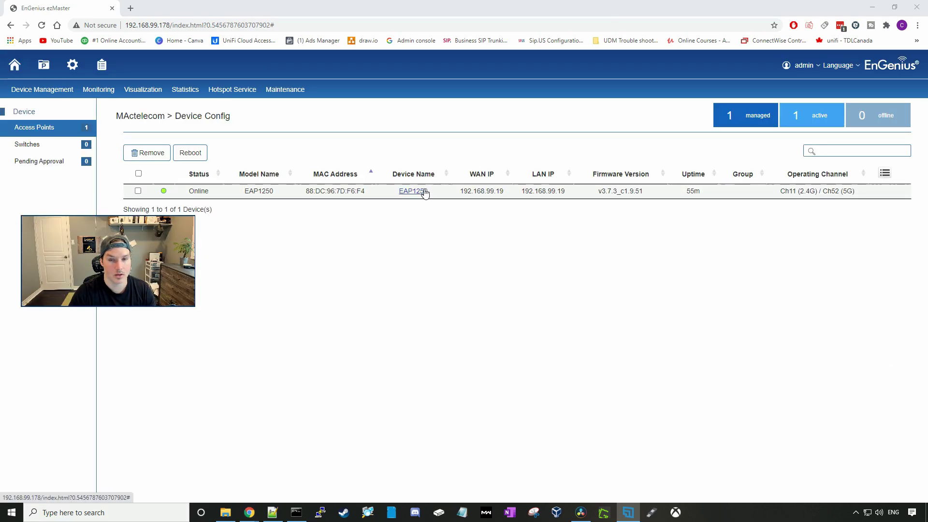
Enable the EAP1250's second SSID on 2.4GHz and 5GHz and rename it 'Captive portal'
click(423, 193)
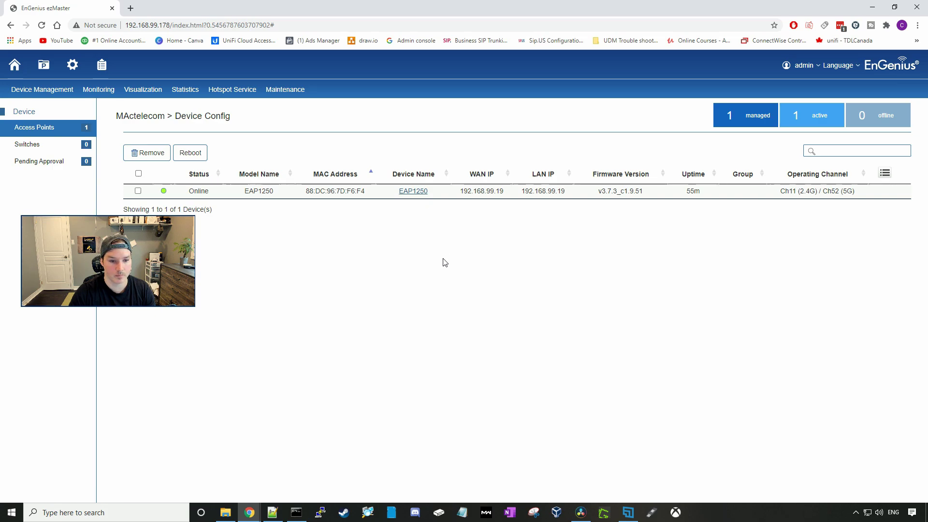
click(547, 414)
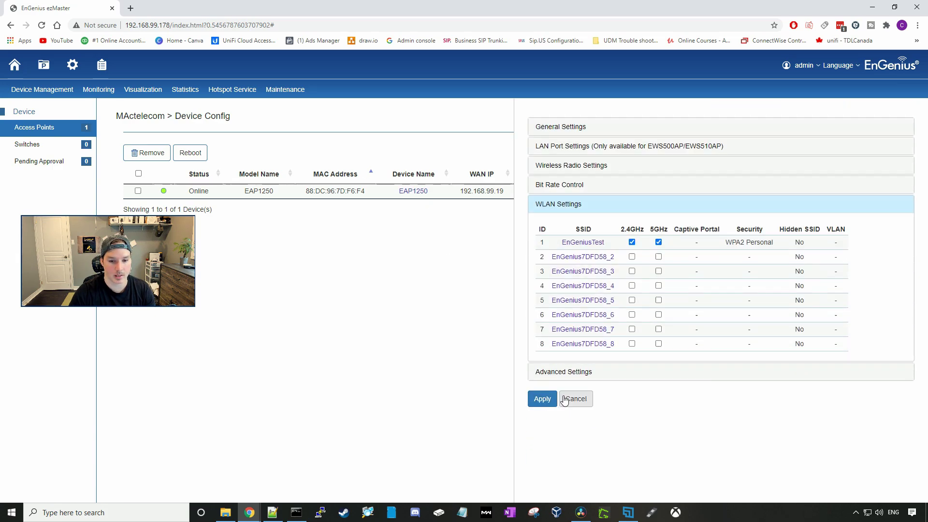
click(585, 257)
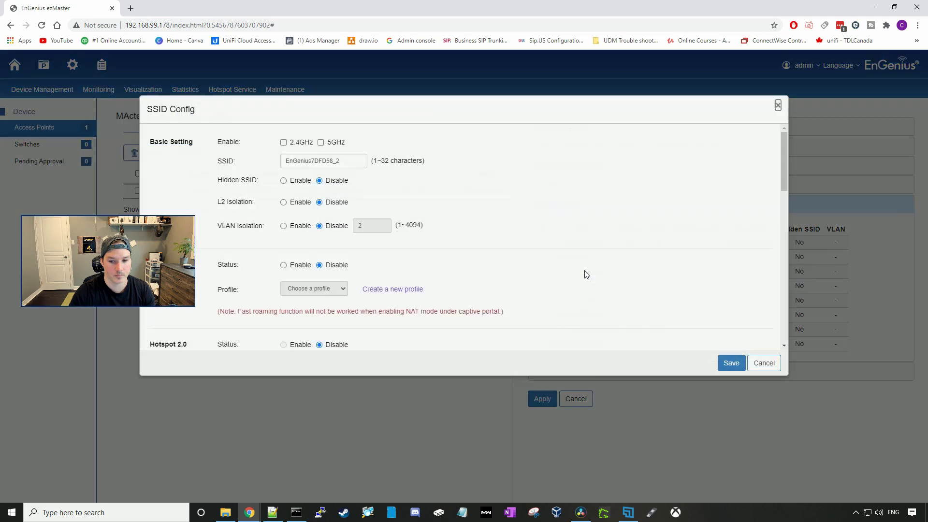
click(284, 143)
click(321, 143)
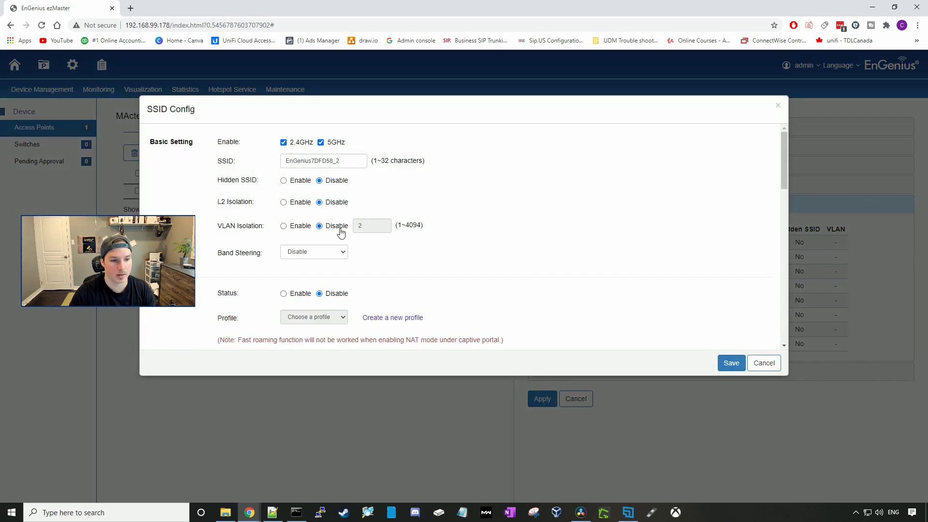
drag(352, 166, 221, 152)
text(CAptiv)
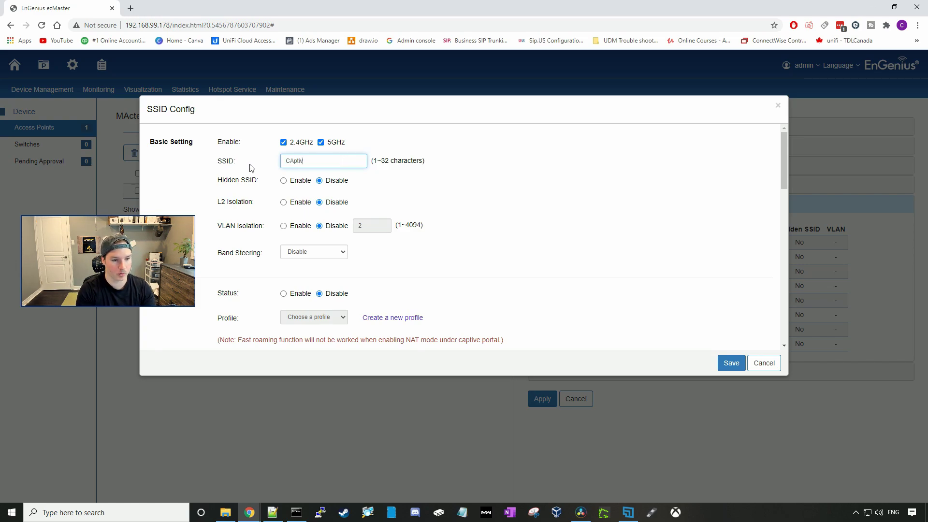
Turn on Captive Portal for this SSID with the 'captive portal' profile
scroll(506, 242, down, 2)
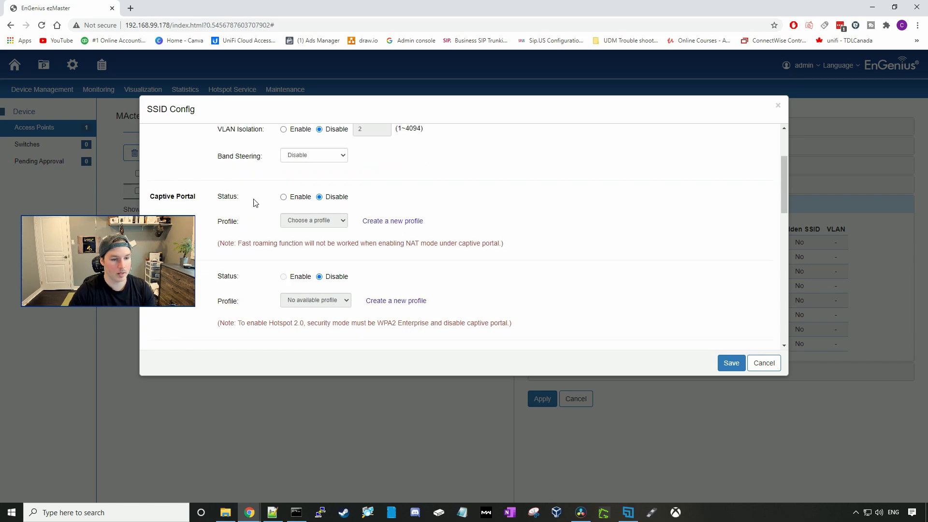
click(283, 197)
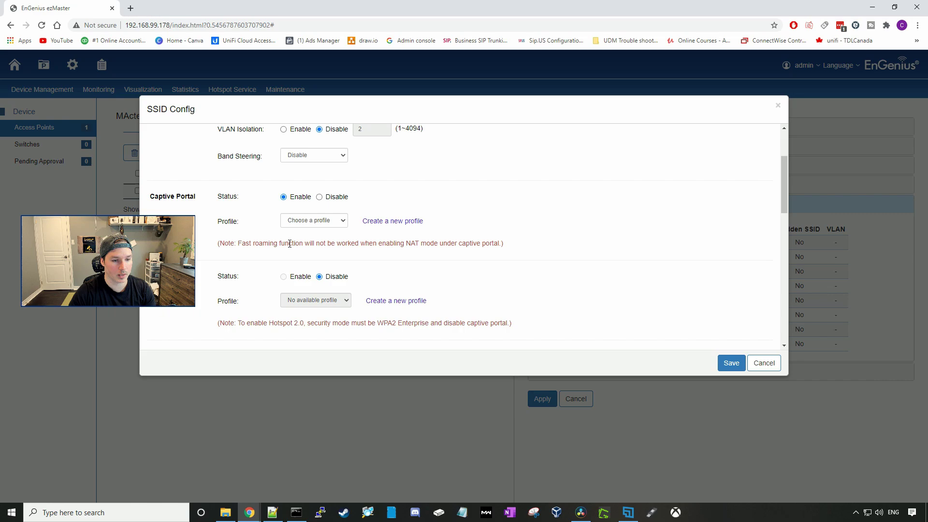
click(334, 218)
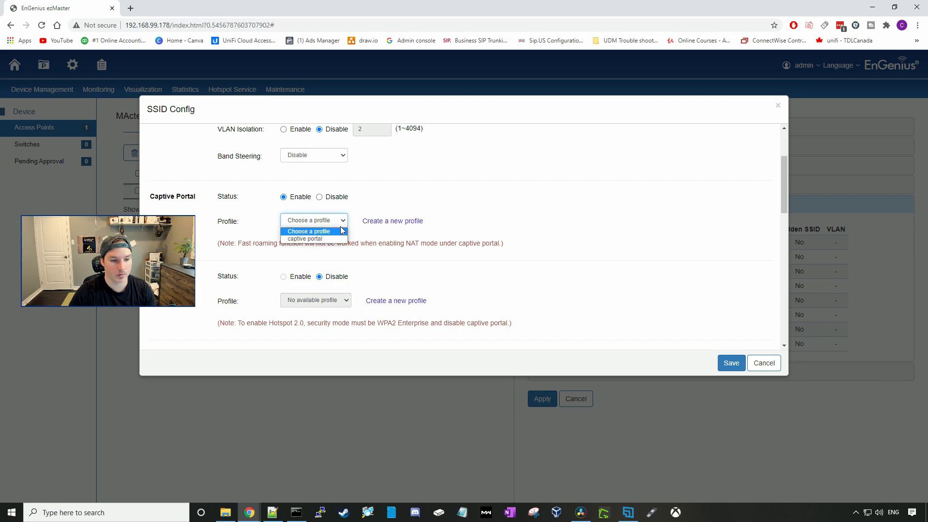
click(321, 241)
Enable per-user traffic shaping at 10 Mbps download and upload, then save
scroll(254, 283, down, 4)
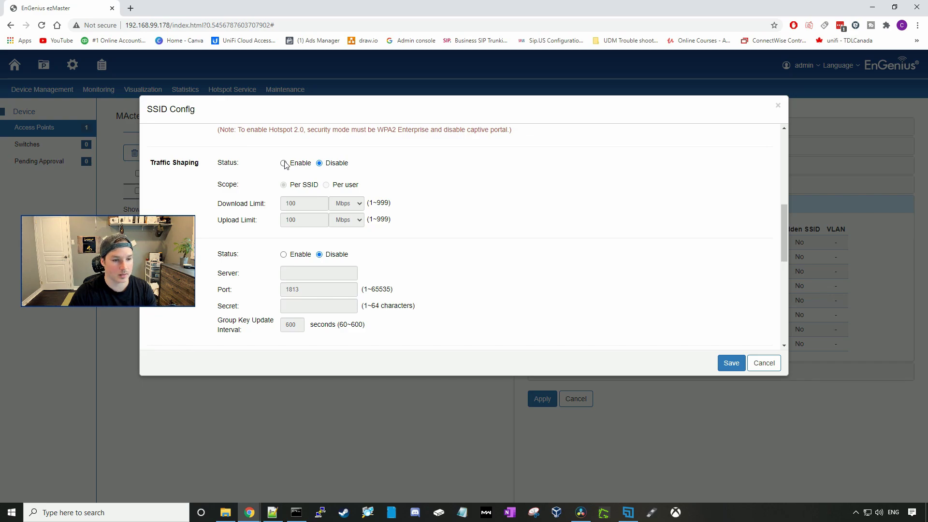
click(284, 164)
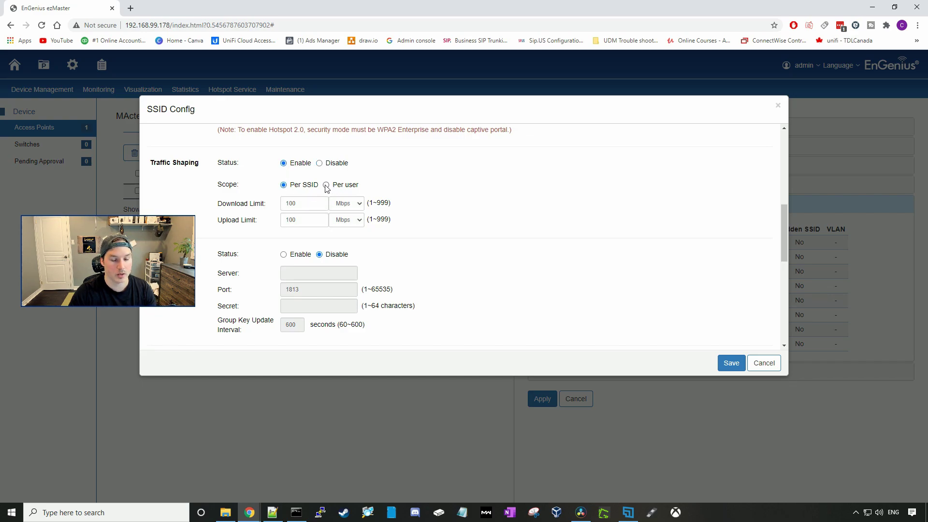
click(315, 203)
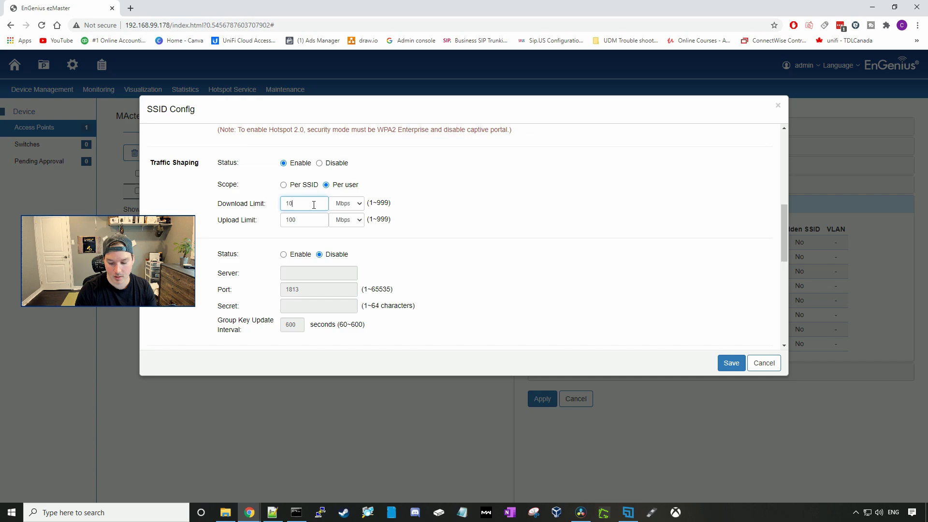
click(312, 220)
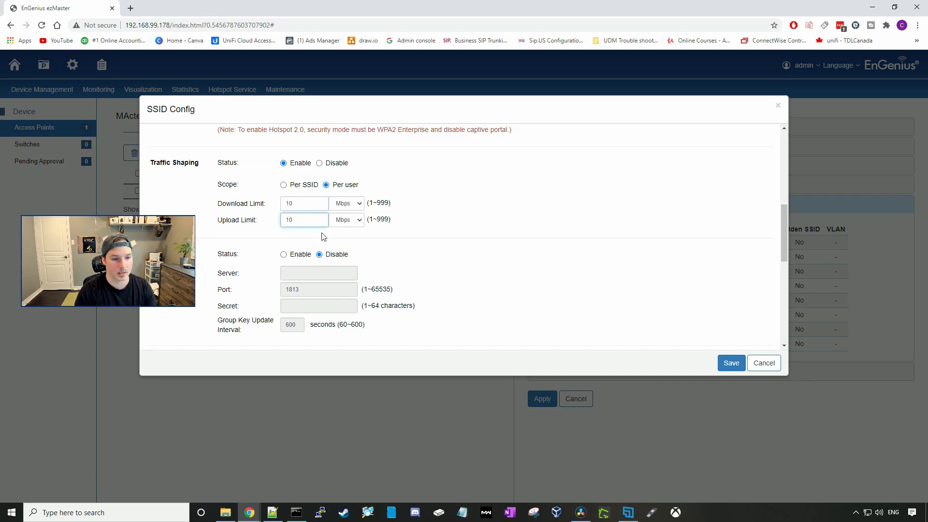
click(375, 241)
scroll(239, 323, down, 6)
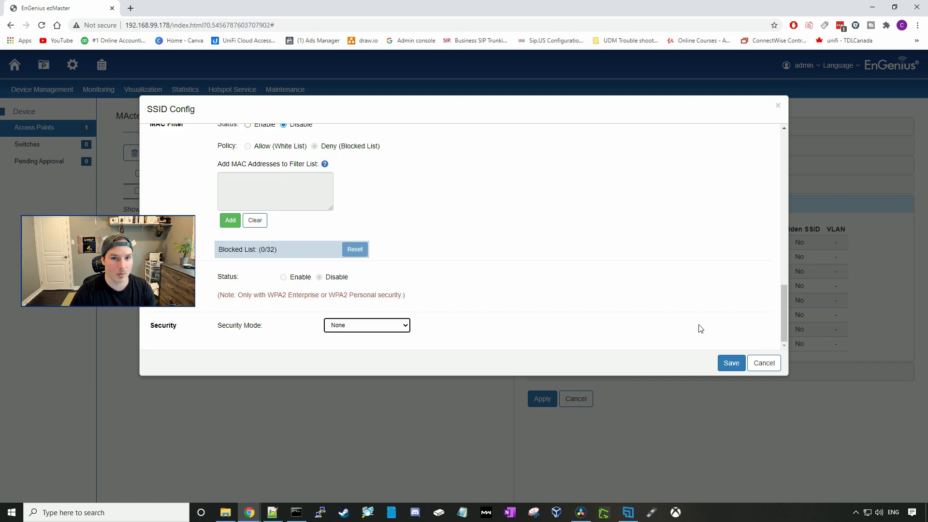
click(732, 365)
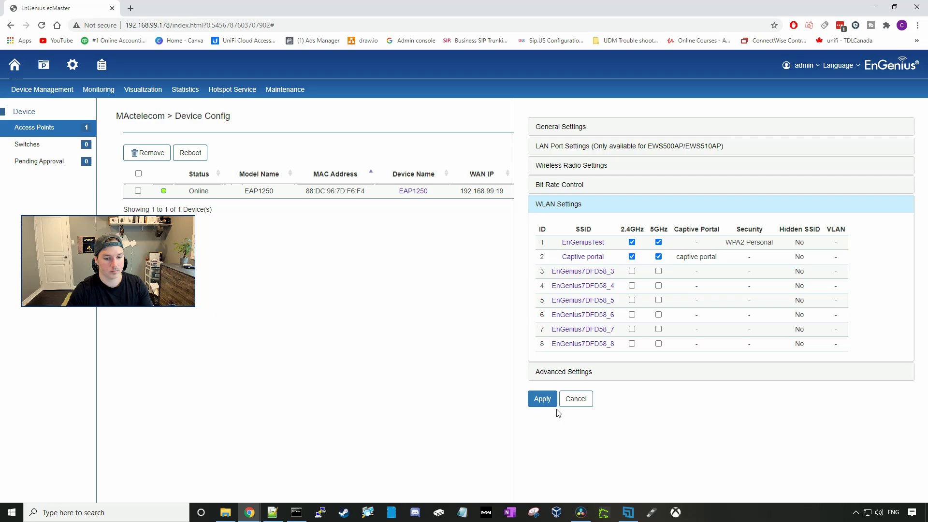